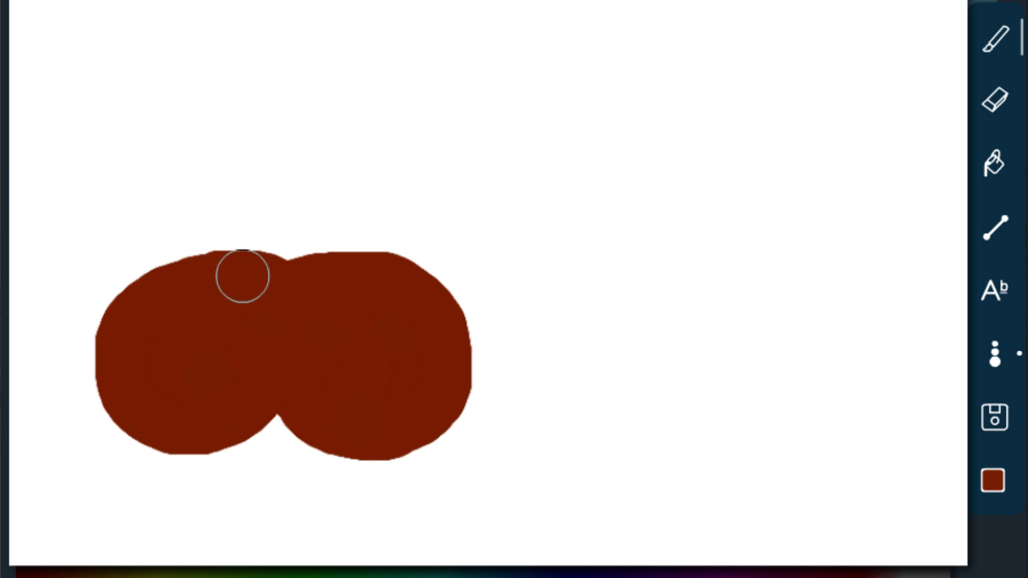
Paint the shoulders and the base of the neck onto the top of the reddish-brown torso.
mouse_move(266, 238)
mouse_down()
mouse_move(270, 285)
mouse_move(287, 257)
mouse_move(291, 269)
mouse_move(247, 289)
mouse_move(221, 270)
mouse_move(161, 263)
mouse_move(155, 306)
mouse_move(266, 344)
mouse_up()
mouse_move(366, 272)
mouse_down()
mouse_move(408, 283)
mouse_move(389, 304)
mouse_move(368, 276)
mouse_move(397, 269)
mouse_move(187, 261)
mouse_move(257, 276)
mouse_move(206, 264)
mouse_move(243, 259)
mouse_up()
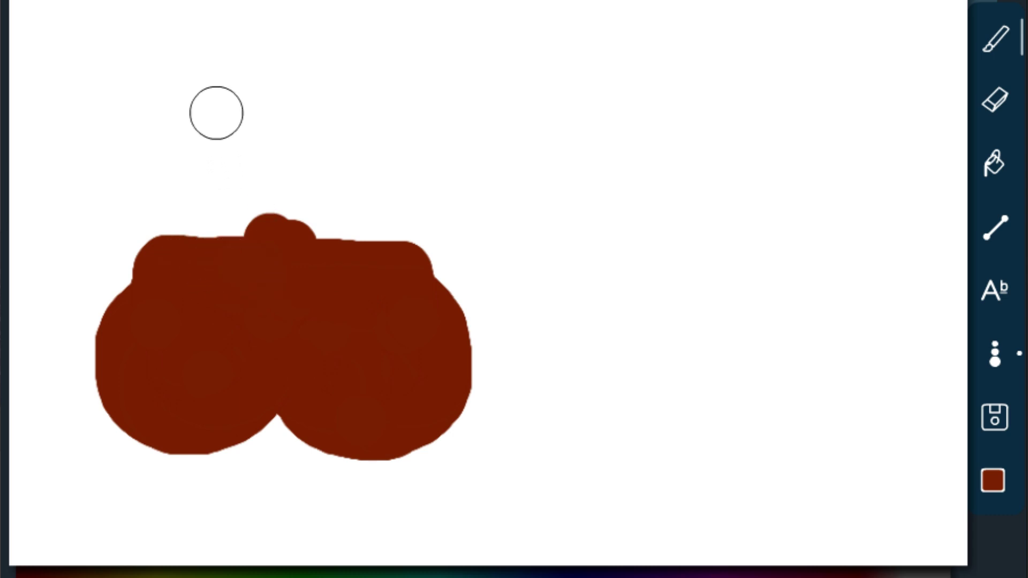
Paint the neck and a filled, rounded head above the torso in the same reddish brown, using a smaller brush.
click(1004, 356)
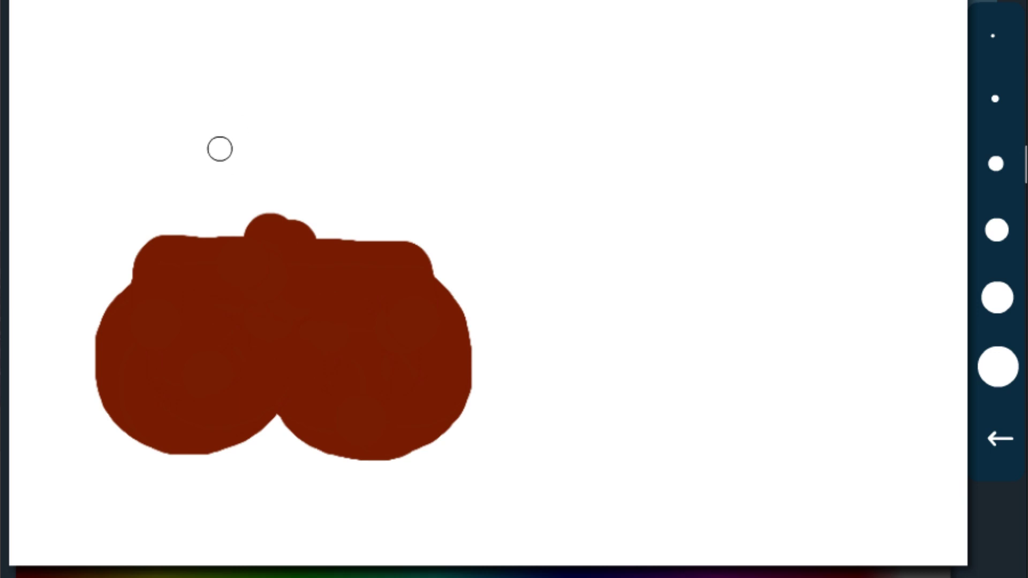
mouse_move(223, 101)
mouse_down()
mouse_move(245, 176)
mouse_move(214, 133)
mouse_move(279, 226)
mouse_move(320, 201)
mouse_move(332, 174)
mouse_move(321, 200)
mouse_move(359, 167)
mouse_move(377, 91)
mouse_up()
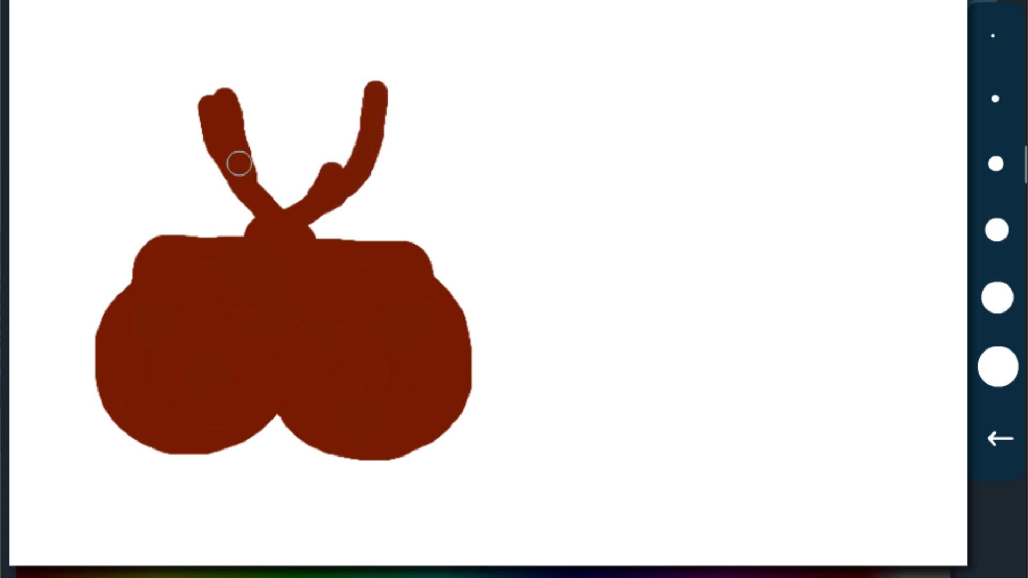
mouse_move(228, 180)
mouse_down()
mouse_move(267, 219)
mouse_move(259, 186)
mouse_move(230, 157)
mouse_move(218, 161)
mouse_move(255, 241)
mouse_move(255, 218)
mouse_move(256, 251)
mouse_move(296, 210)
mouse_move(294, 265)
mouse_move(295, 215)
mouse_up()
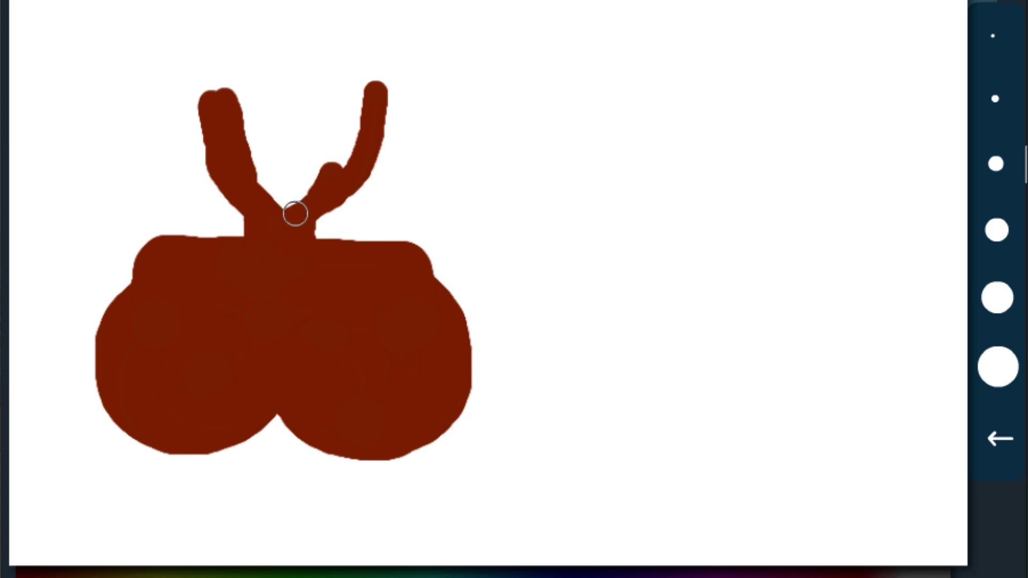
mouse_move(215, 107)
mouse_down()
mouse_move(225, 164)
mouse_move(214, 155)
mouse_move(219, 103)
mouse_move(212, 128)
mouse_up()
mouse_move(361, 145)
mouse_down()
mouse_move(313, 205)
mouse_move(293, 209)
mouse_move(331, 156)
mouse_move(330, 176)
mouse_move(355, 93)
mouse_move(348, 147)
mouse_move(286, 199)
mouse_move(303, 201)
mouse_move(258, 188)
mouse_move(289, 188)
mouse_move(274, 173)
mouse_move(319, 167)
mouse_up()
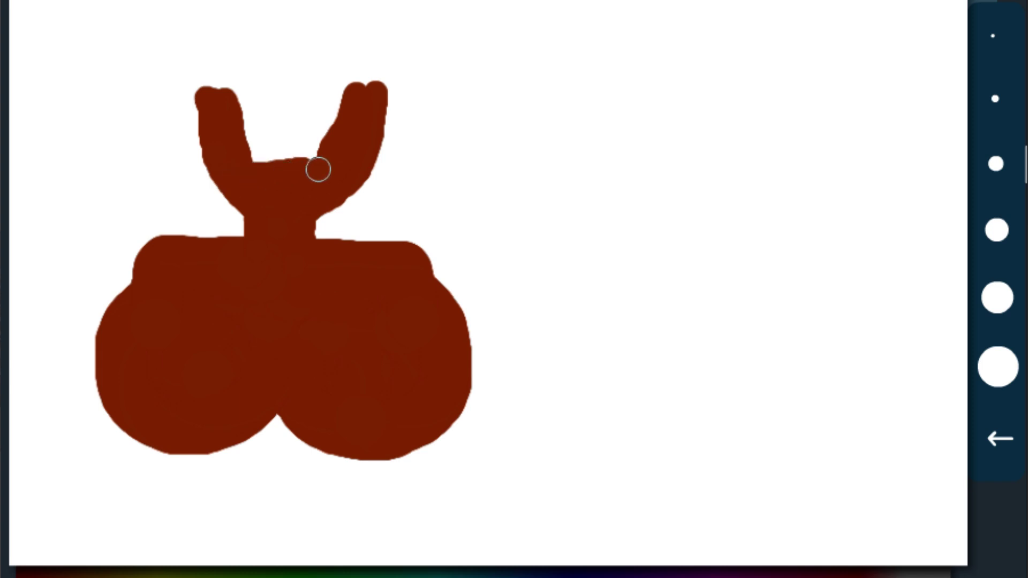
mouse_move(209, 98)
mouse_down()
mouse_move(318, 90)
mouse_move(339, 100)
mouse_move(248, 116)
mouse_move(327, 110)
mouse_move(257, 115)
mouse_move(248, 128)
mouse_move(256, 157)
mouse_move(313, 137)
mouse_move(271, 158)
mouse_move(335, 114)
mouse_move(294, 157)
mouse_up()
click(997, 231)
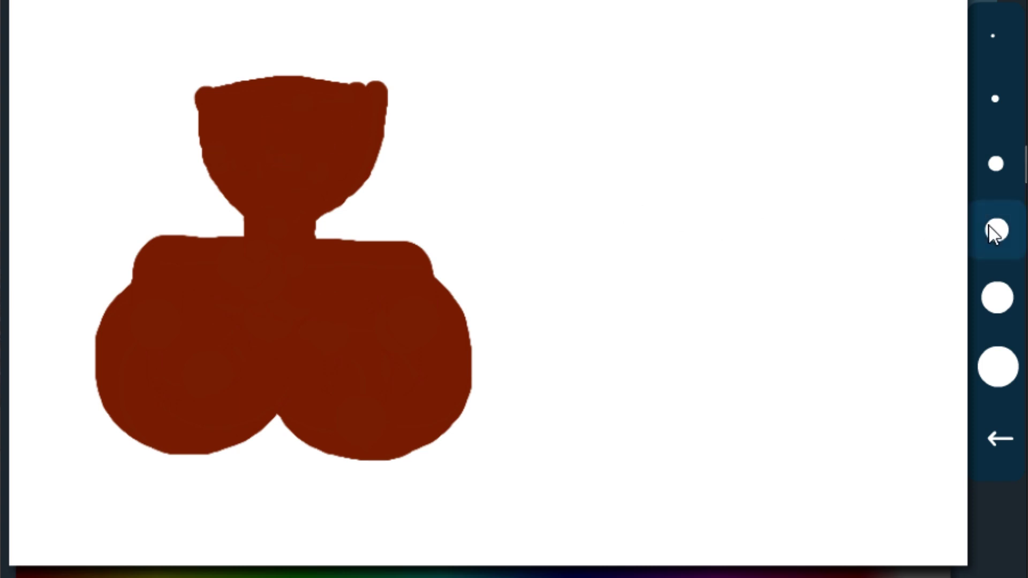
mouse_move(210, 65)
mouse_down()
mouse_move(230, 136)
mouse_move(219, 118)
mouse_move(223, 74)
mouse_move(258, 34)
mouse_move(326, 28)
mouse_move(355, 71)
mouse_move(357, 113)
mouse_move(355, 78)
mouse_move(294, 50)
mouse_move(237, 81)
mouse_move(326, 77)
mouse_move(213, 79)
mouse_move(224, 54)
mouse_move(251, 33)
mouse_move(320, 24)
mouse_move(342, 46)
mouse_move(362, 97)
mouse_up()
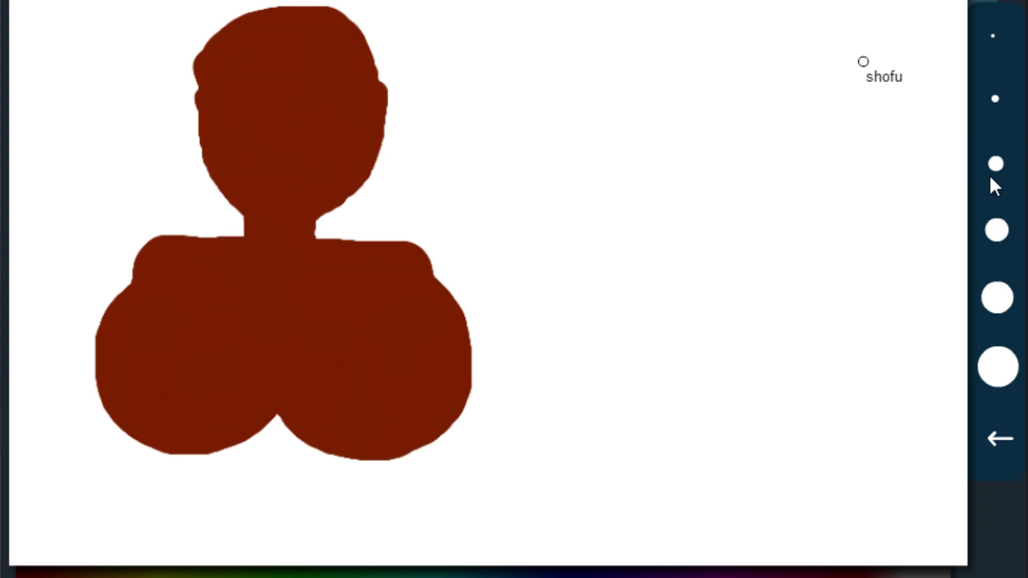
Shade under the chin and along the inner and lower edges of both chest shapes in a darker red.
click(996, 81)
drag(248, 223, 285, 244)
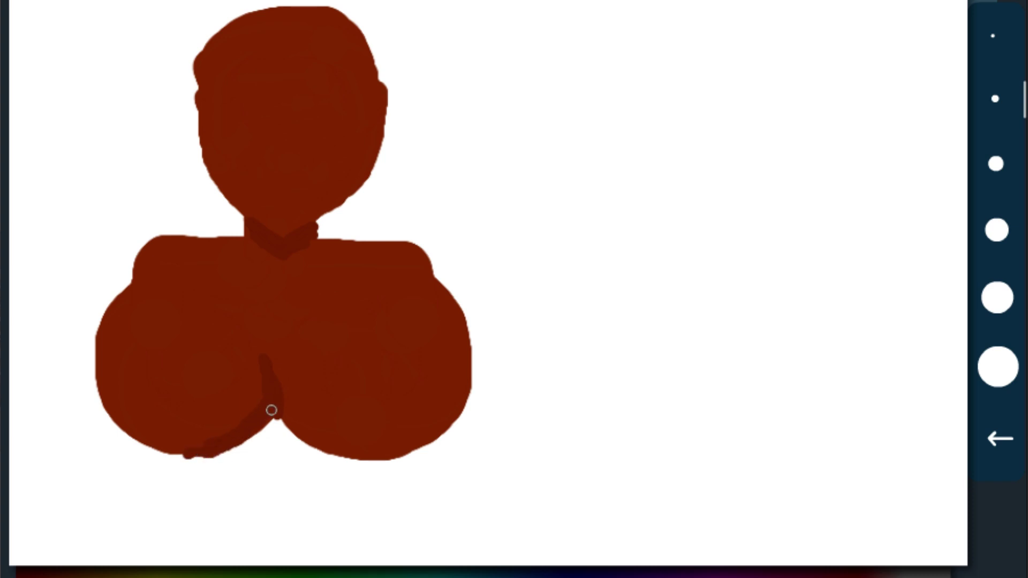
drag(289, 432, 342, 455)
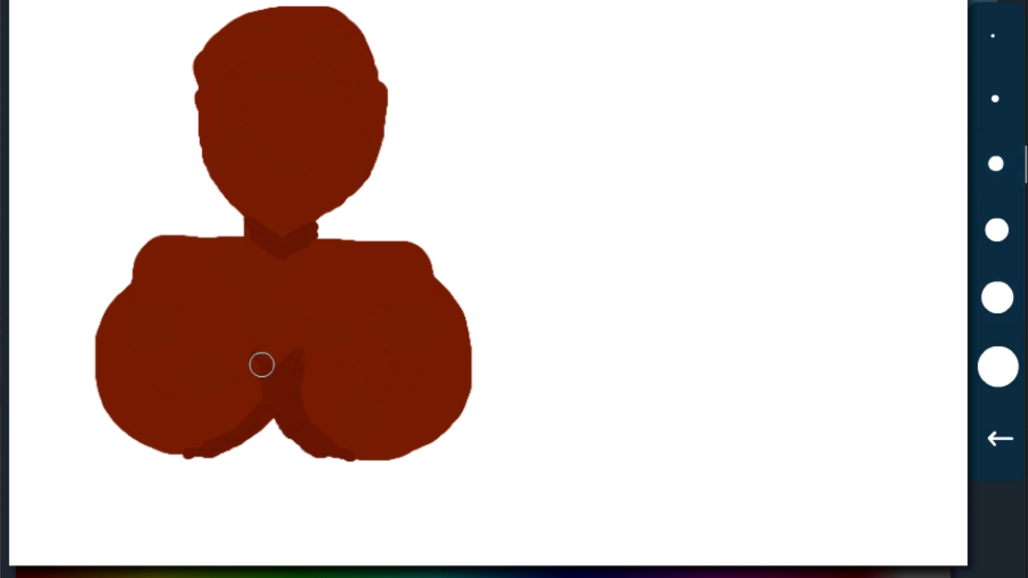
mouse_move(245, 354)
mouse_down()
mouse_move(266, 395)
mouse_move(236, 445)
mouse_move(139, 443)
mouse_up()
drag(296, 418, 360, 469)
Erase the shading that overhangs the chest's lower edge and repaint the dark curve under the right half.
click(996, 163)
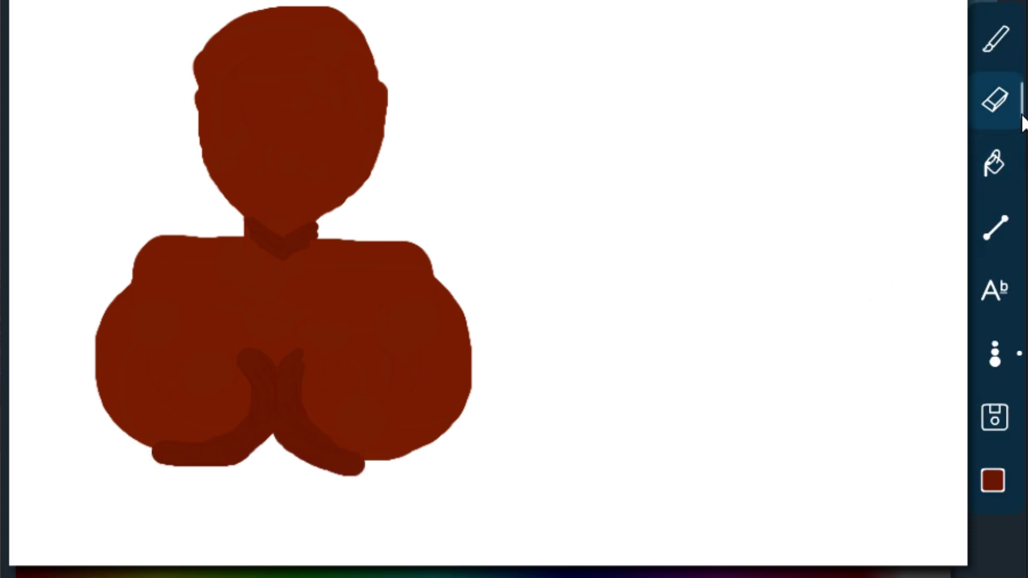
click(996, 354)
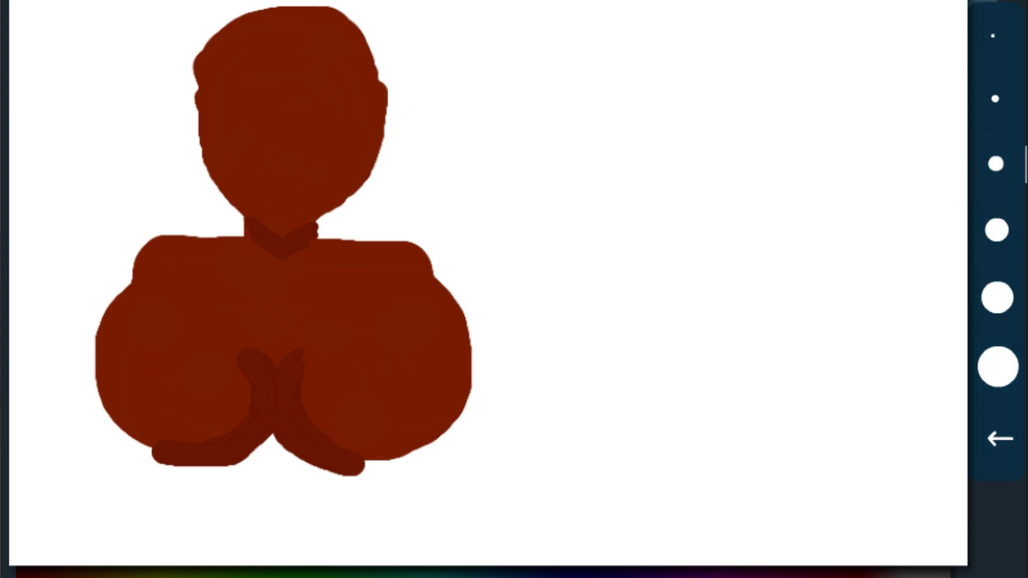
mouse_move(168, 450)
mouse_down()
mouse_move(160, 466)
mouse_move(317, 468)
mouse_move(296, 462)
mouse_move(399, 456)
mouse_up()
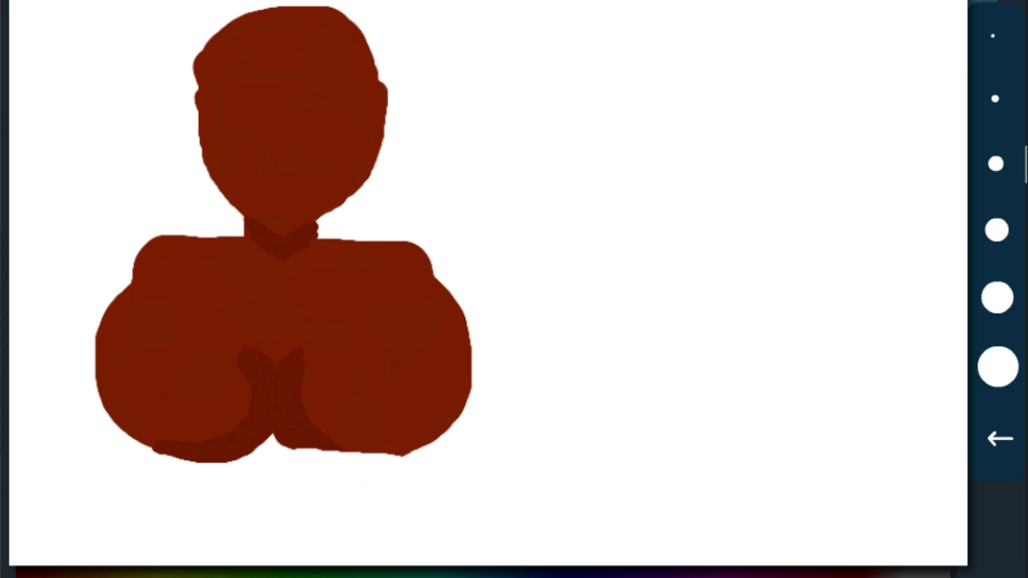
click(998, 440)
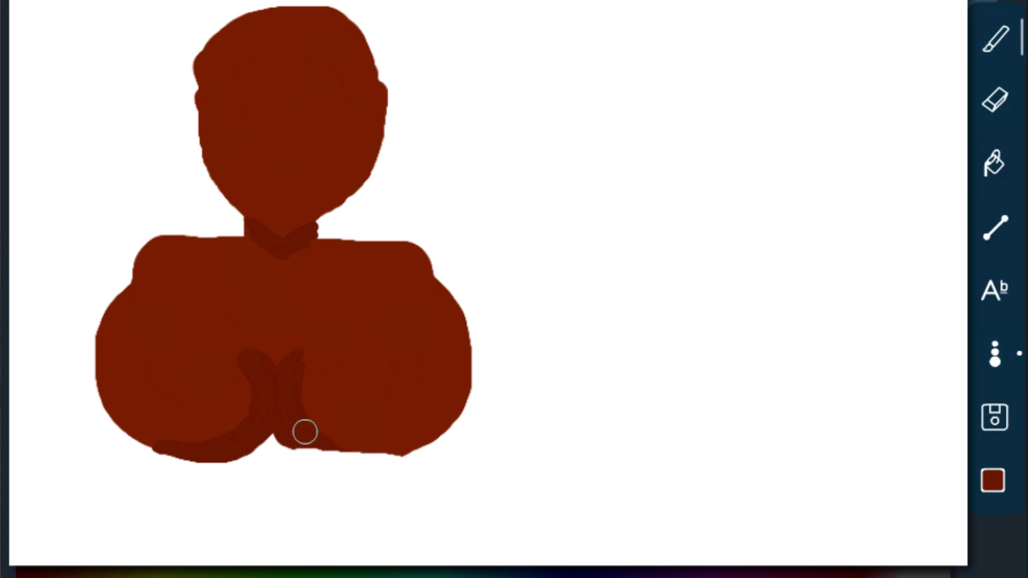
mouse_move(271, 439)
mouse_down()
mouse_move(294, 429)
mouse_move(320, 452)
mouse_move(373, 461)
mouse_move(362, 457)
mouse_move(389, 449)
mouse_move(381, 469)
mouse_move(406, 452)
mouse_up()
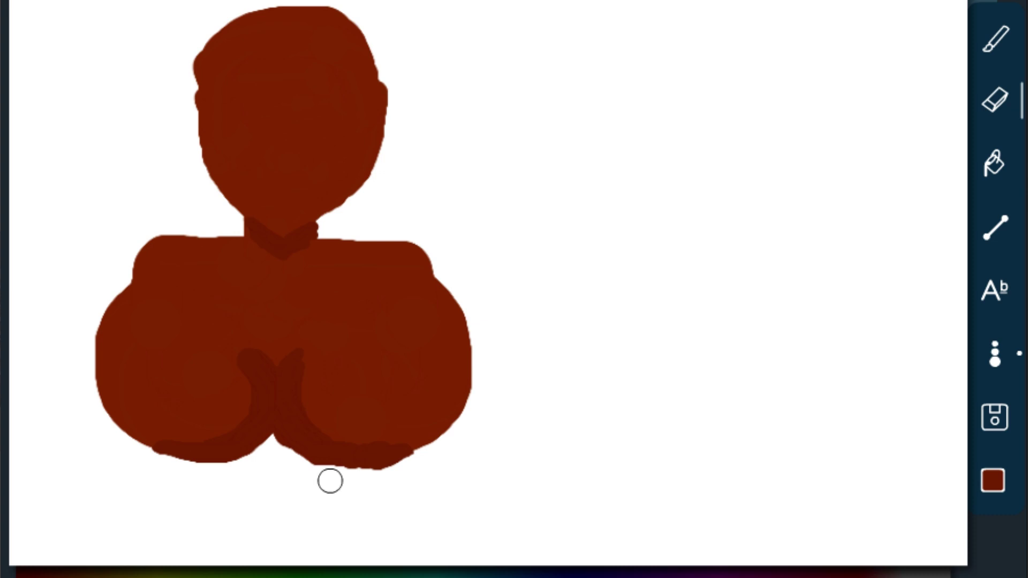
key(ctrl+z)
Paint a dark-red upper pigtail segment on each side of the head with a small brush.
click(994, 351)
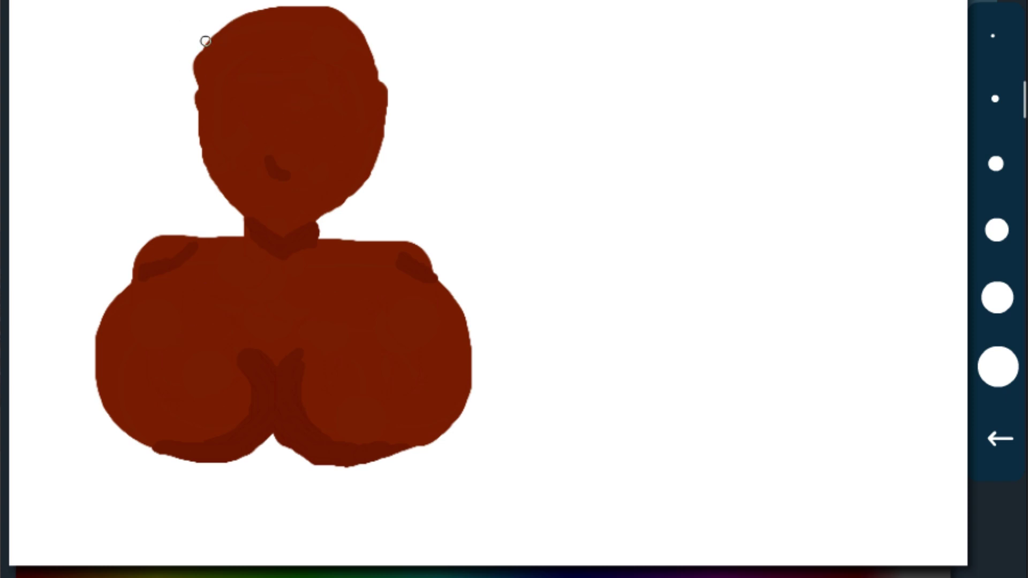
mouse_move(186, 47)
mouse_down()
mouse_move(159, 94)
mouse_move(159, 179)
mouse_move(181, 109)
mouse_move(165, 141)
mouse_move(190, 124)
mouse_up()
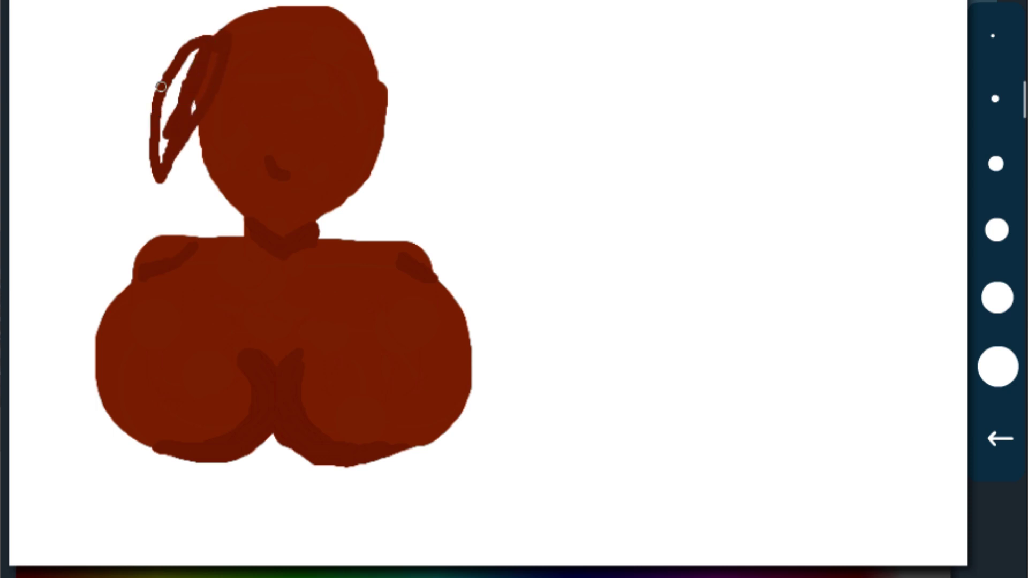
mouse_move(157, 150)
mouse_down()
mouse_move(169, 71)
mouse_move(203, 64)
mouse_move(191, 71)
mouse_move(166, 148)
mouse_move(199, 82)
mouse_move(161, 117)
mouse_up()
mouse_move(366, 38)
mouse_down()
mouse_move(431, 115)
mouse_move(432, 138)
mouse_move(372, 52)
mouse_move(439, 142)
mouse_move(370, 62)
mouse_move(372, 46)
mouse_move(376, 74)
mouse_move(437, 151)
mouse_up()
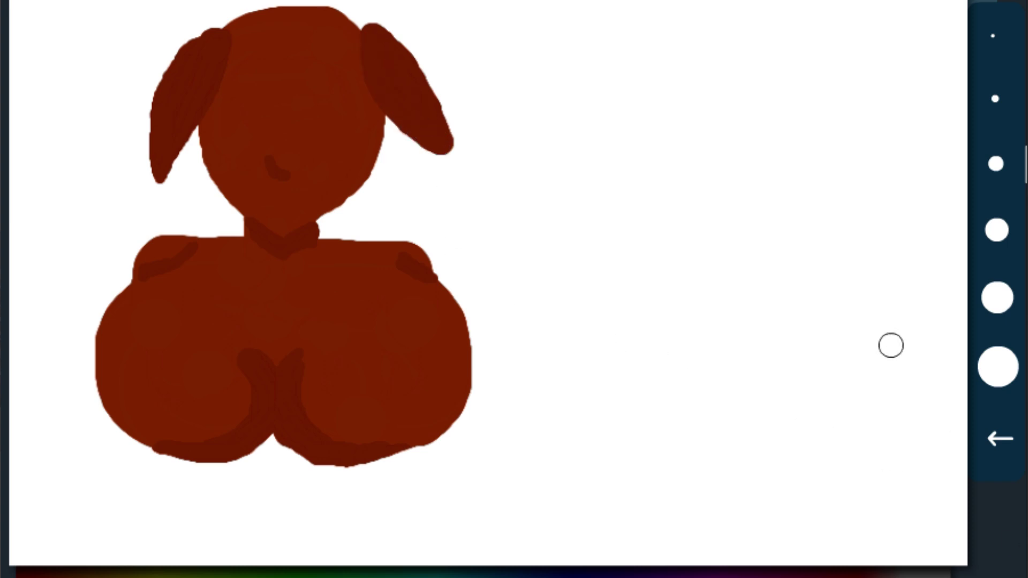
Paint two more dark-red pigtail segments on each side, leaving gaps between the segments.
click(447, 195)
mouse_move(447, 194)
mouse_down()
mouse_move(482, 259)
mouse_move(462, 174)
mouse_up()
mouse_move(492, 354)
mouse_down()
mouse_move(492, 402)
mouse_move(495, 370)
mouse_up()
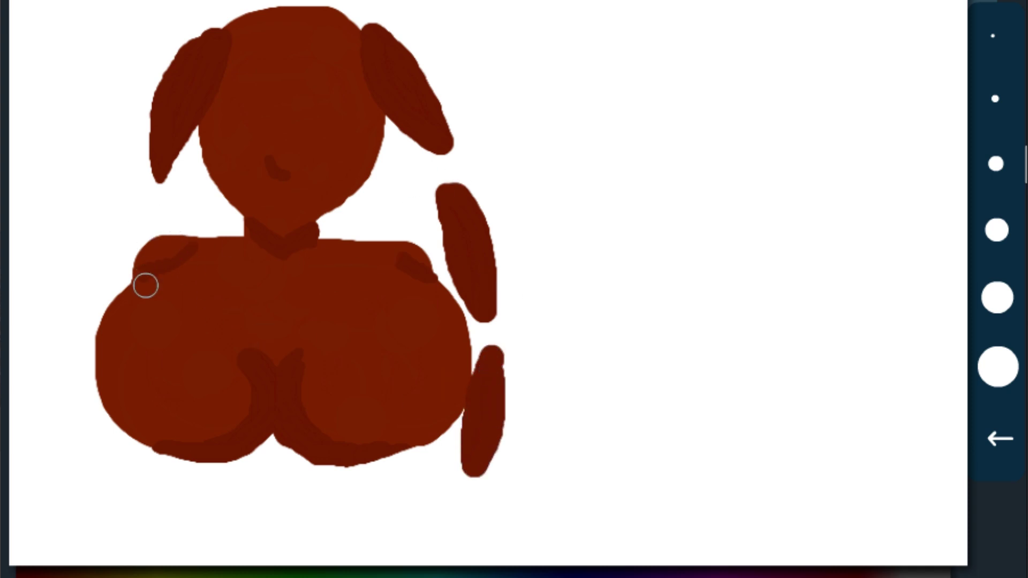
mouse_move(163, 223)
mouse_down()
mouse_move(156, 350)
mouse_move(179, 242)
mouse_move(171, 215)
mouse_up()
mouse_move(140, 399)
mouse_down()
mouse_move(154, 422)
mouse_move(152, 398)
mouse_move(135, 451)
mouse_move(147, 396)
mouse_up()
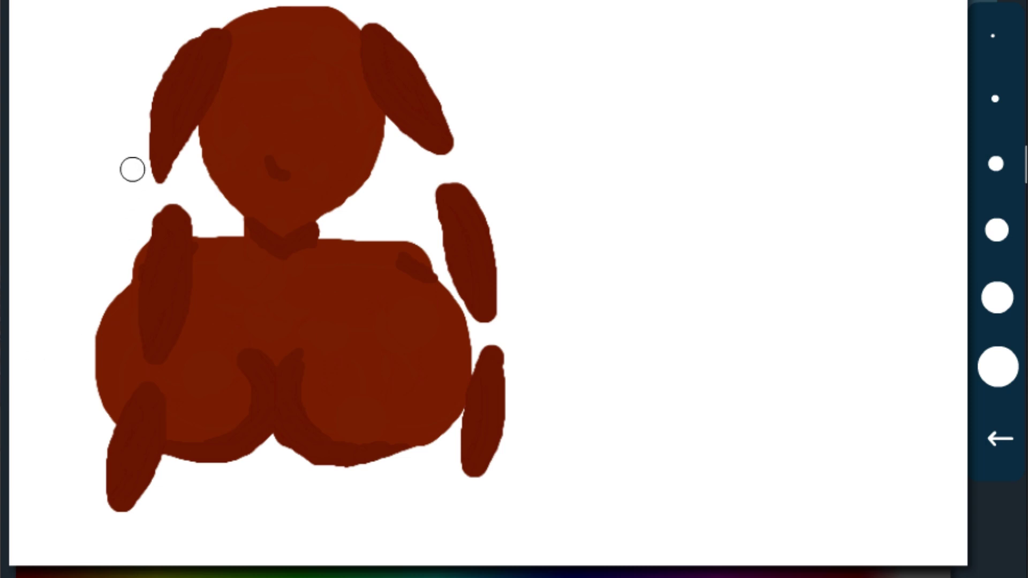
Paint pale yellow hair ties in the gaps between the pigtail segments on both sides.
click(162, 196)
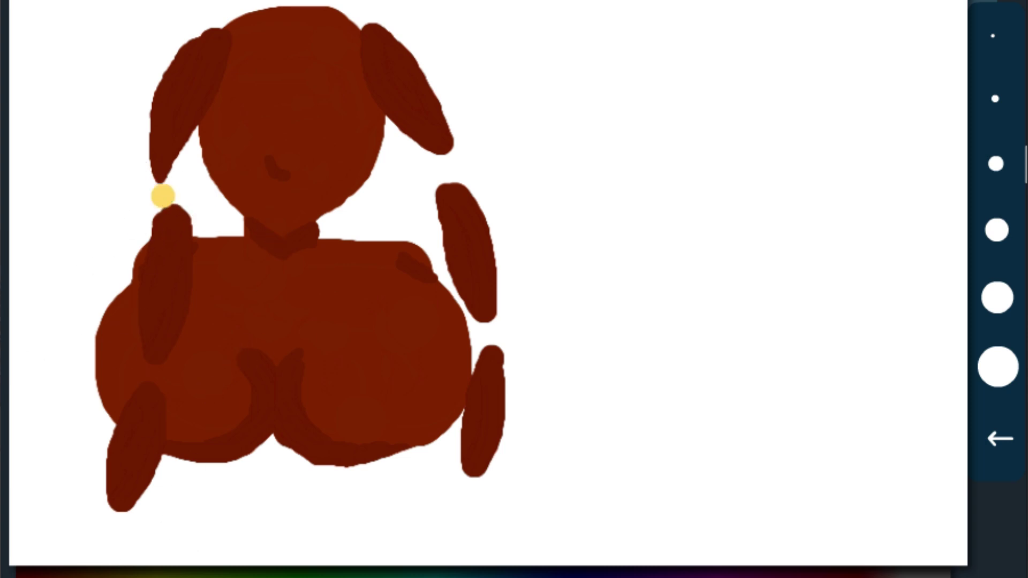
drag(163, 196, 169, 182)
drag(156, 368, 144, 368)
drag(450, 161, 448, 172)
drag(489, 348, 505, 334)
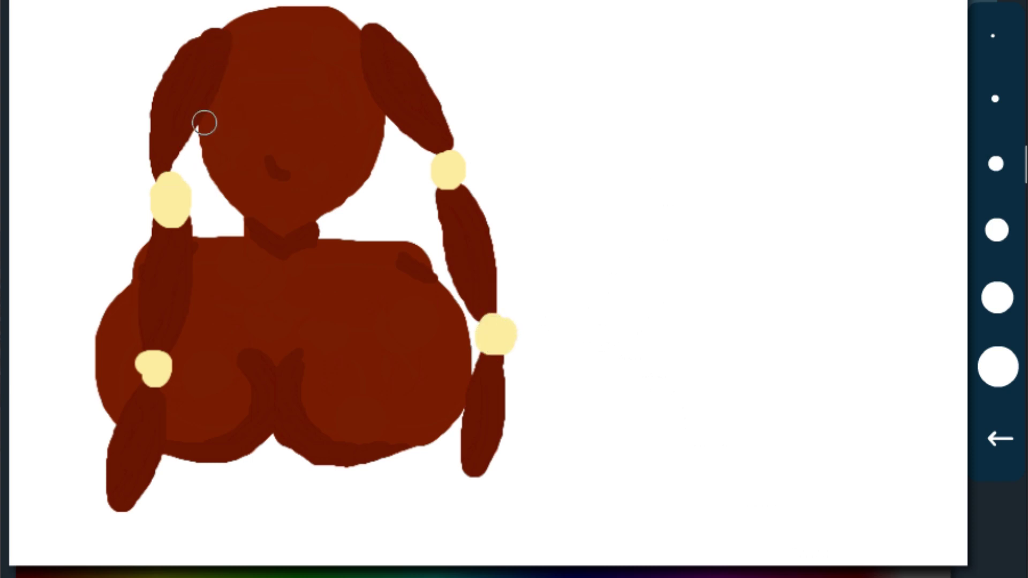
Paint a pale yellow, jagged fringe over the top of the head with a side lock on each side of the face.
mouse_move(233, 28)
mouse_down()
mouse_move(215, 113)
mouse_move(256, 56)
mouse_up()
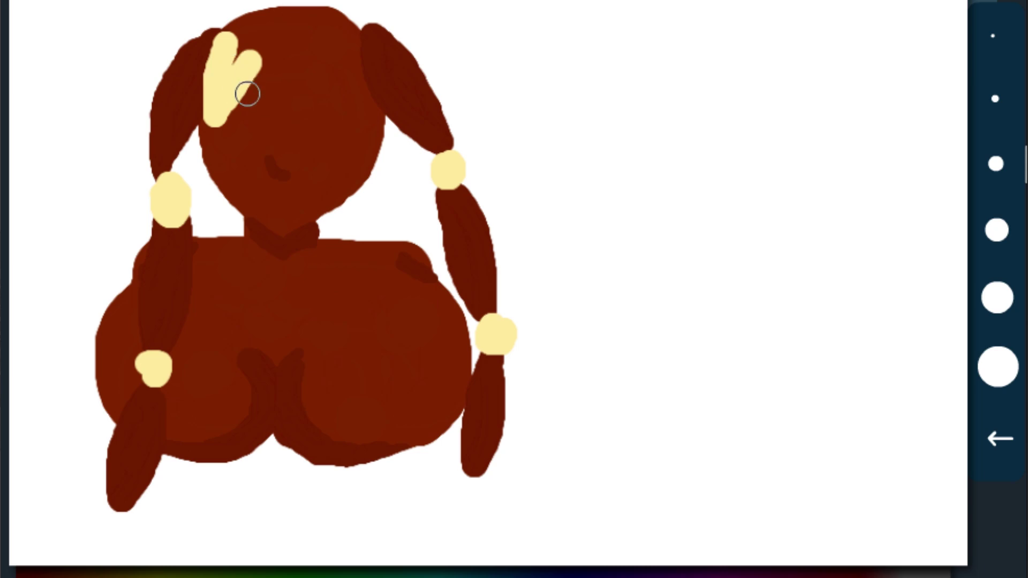
mouse_move(247, 82)
mouse_down()
mouse_move(249, 52)
mouse_move(264, 104)
mouse_move(310, 58)
mouse_up()
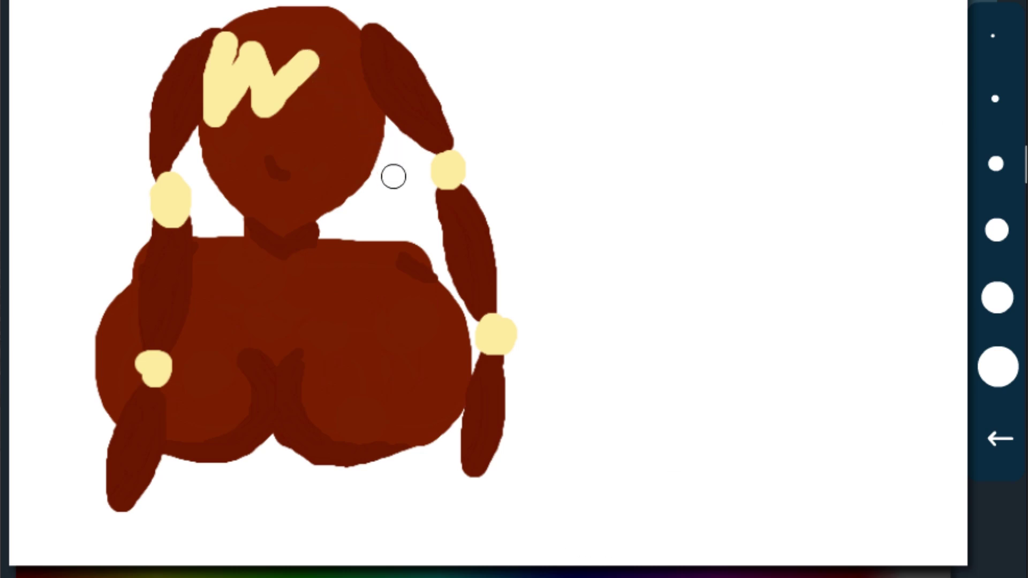
mouse_move(319, 85)
mouse_down()
mouse_move(326, 59)
mouse_move(330, 84)
mouse_move(351, 67)
mouse_move(330, 23)
mouse_up()
mouse_move(222, 46)
mouse_down()
mouse_move(243, 22)
mouse_move(287, 9)
mouse_move(330, 18)
mouse_move(341, 75)
mouse_move(317, 59)
mouse_move(248, 58)
mouse_move(256, 31)
mouse_move(283, 41)
mouse_up()
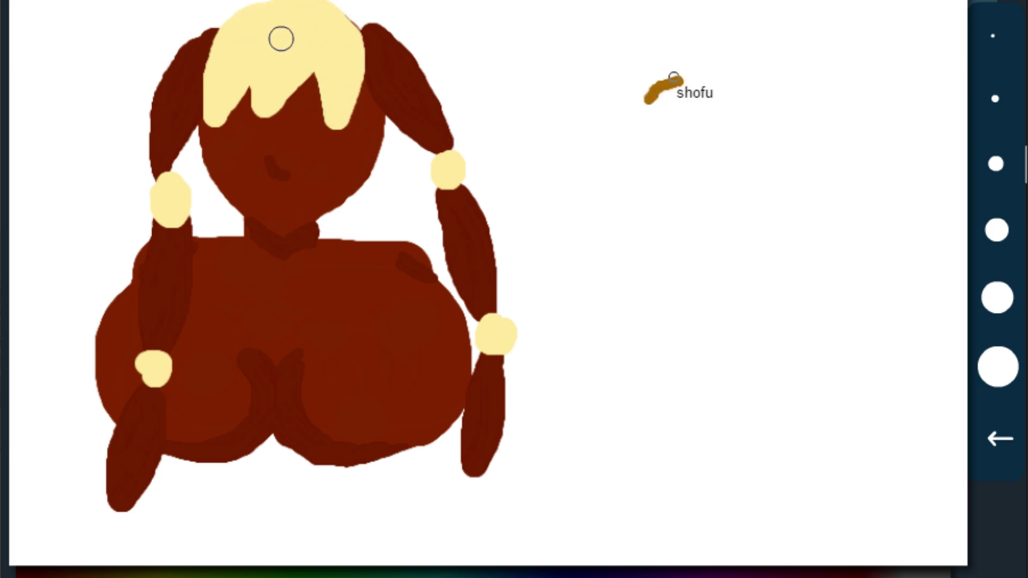
mouse_move(214, 114)
mouse_down()
mouse_move(191, 151)
mouse_move(193, 170)
mouse_up()
drag(385, 129, 391, 181)
mouse_move(309, 9)
mouse_down()
mouse_move(360, 50)
mouse_move(372, 98)
mouse_move(343, 37)
mouse_up()
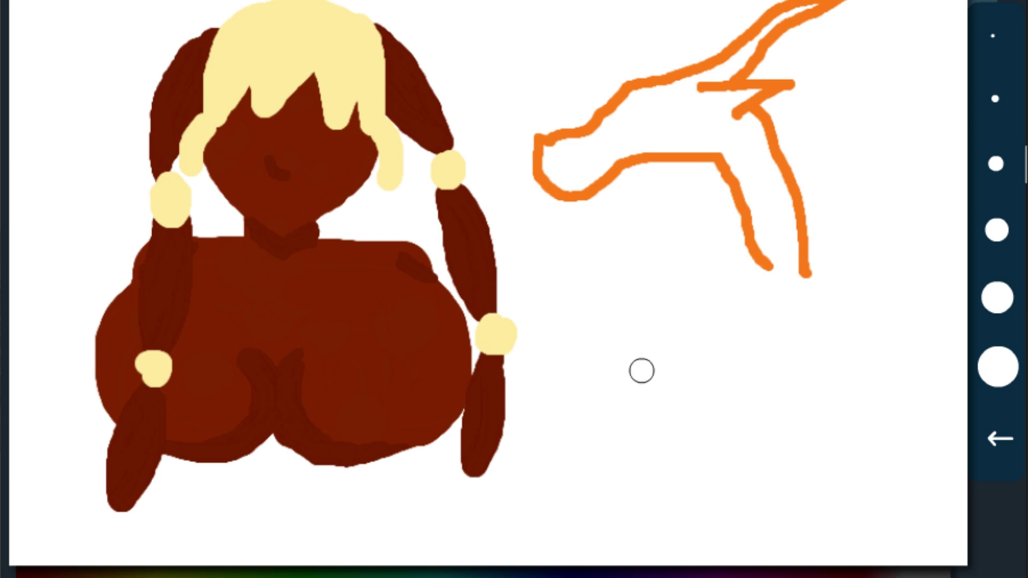
Shade the face along the jagged lower edge of the fringe in dark red, using a smaller brush.
click(999, 440)
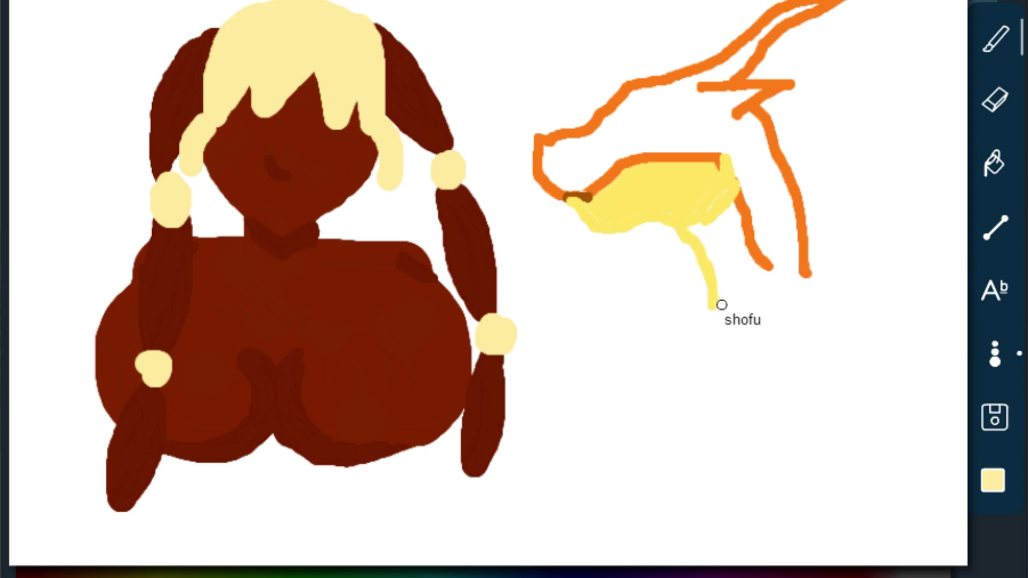
click(995, 354)
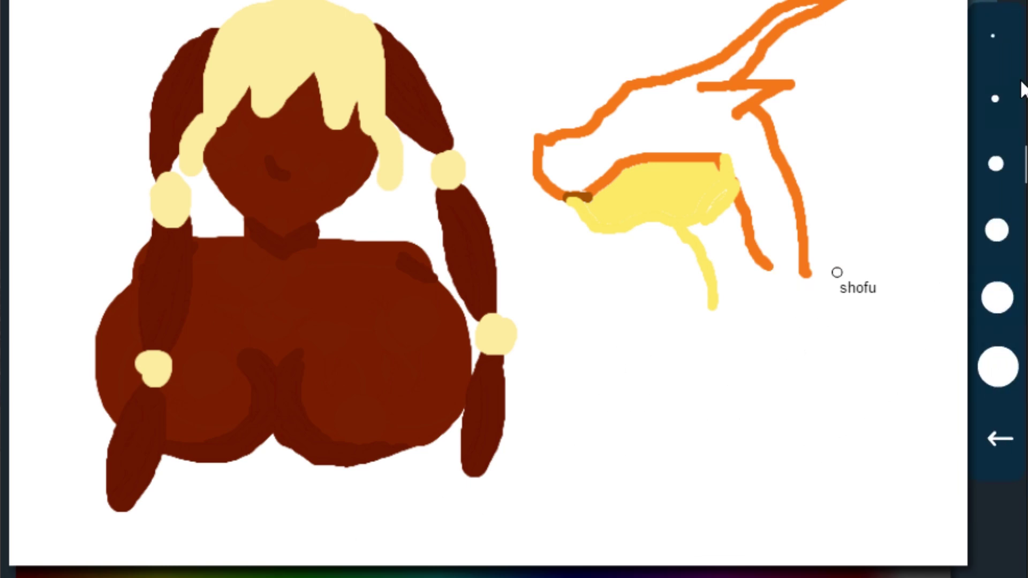
click(1001, 439)
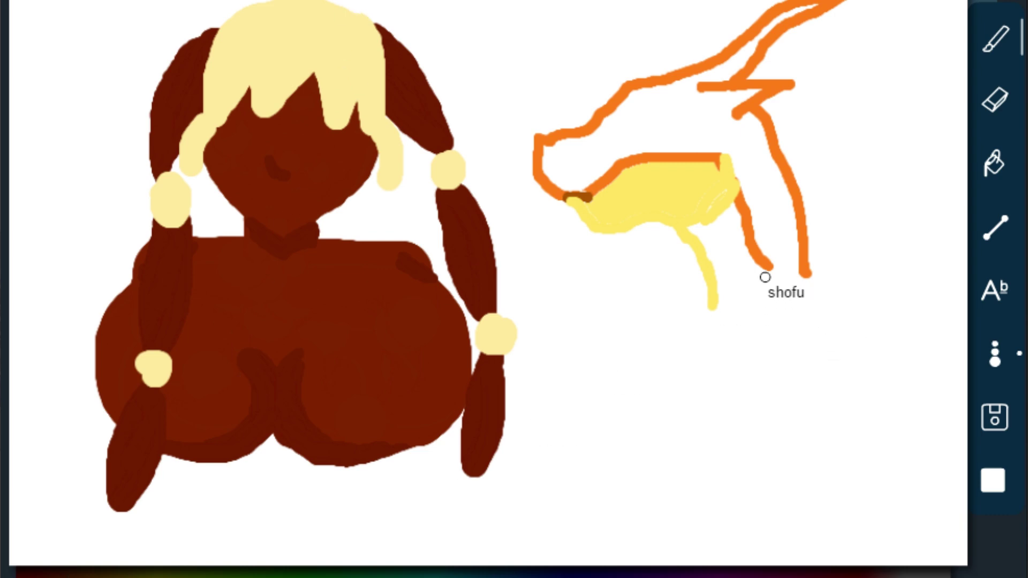
alt+click(284, 252)
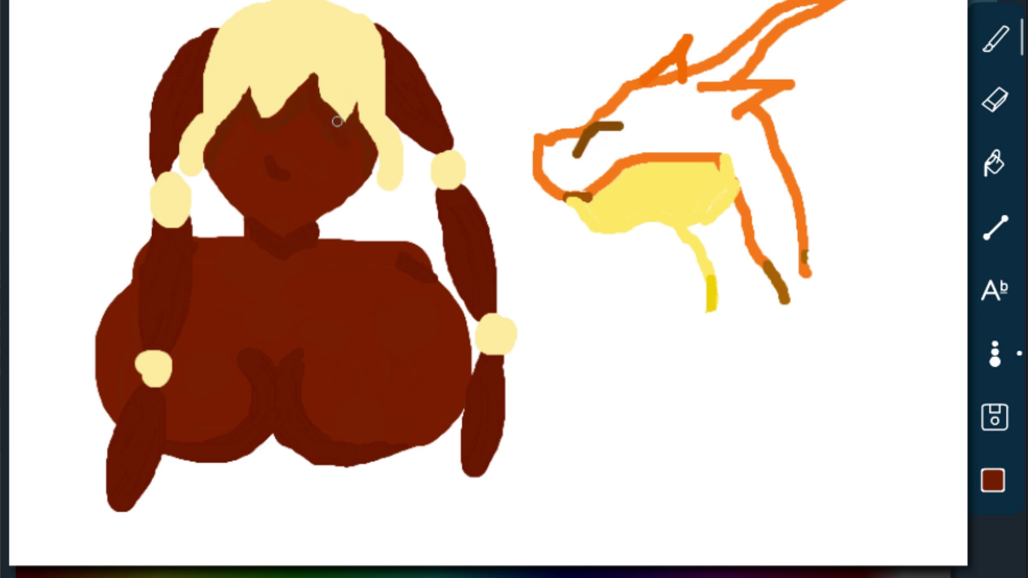
mouse_move(306, 101)
mouse_down()
mouse_move(381, 155)
mouse_move(371, 145)
mouse_move(369, 173)
mouse_up()
mouse_move(314, 80)
mouse_down()
mouse_move(229, 110)
mouse_move(197, 167)
mouse_up()
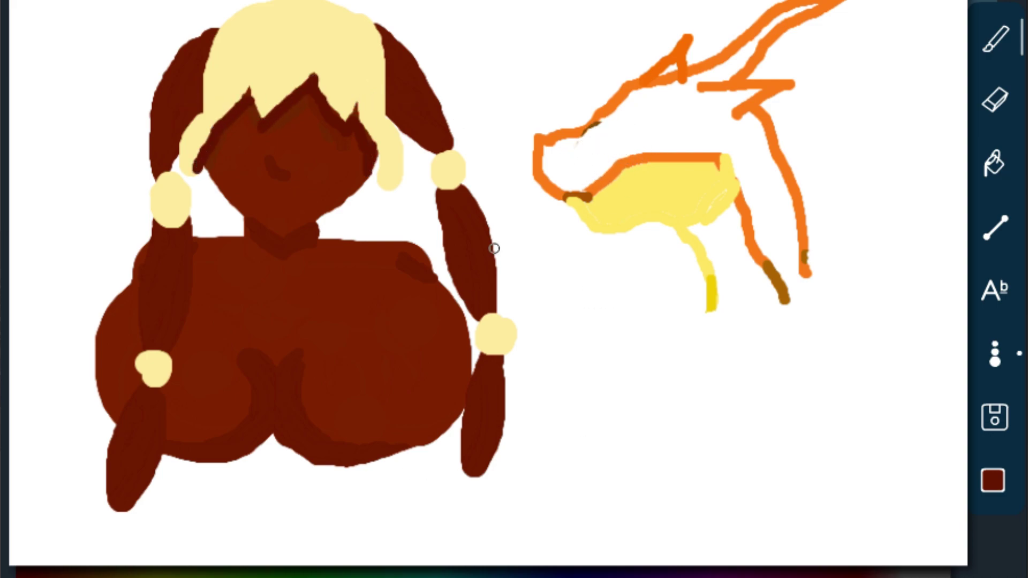
Add darker yellow shading strokes along the fringe and side locks and on the hair ties.
alt+click(195, 170)
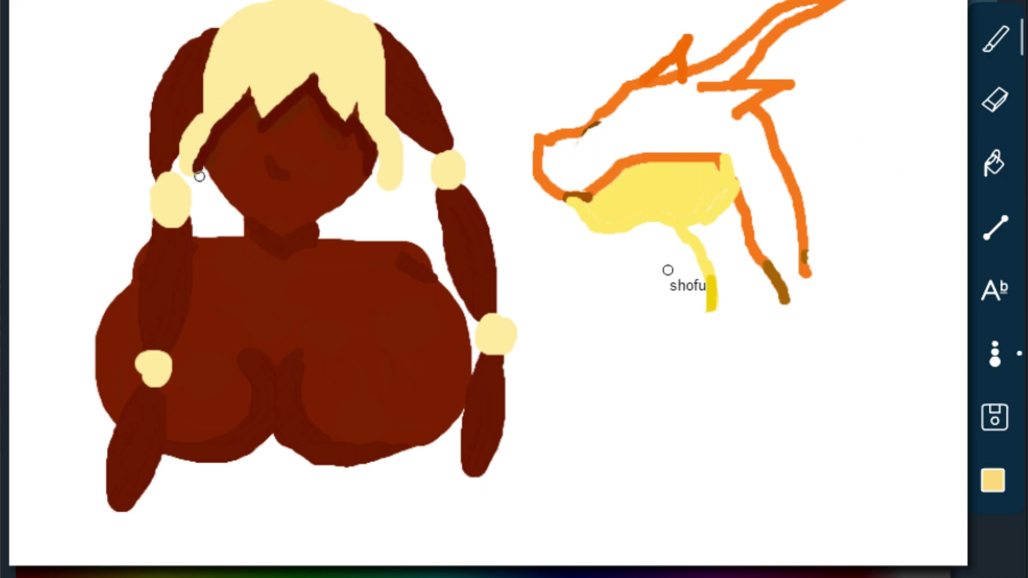
drag(211, 133, 197, 174)
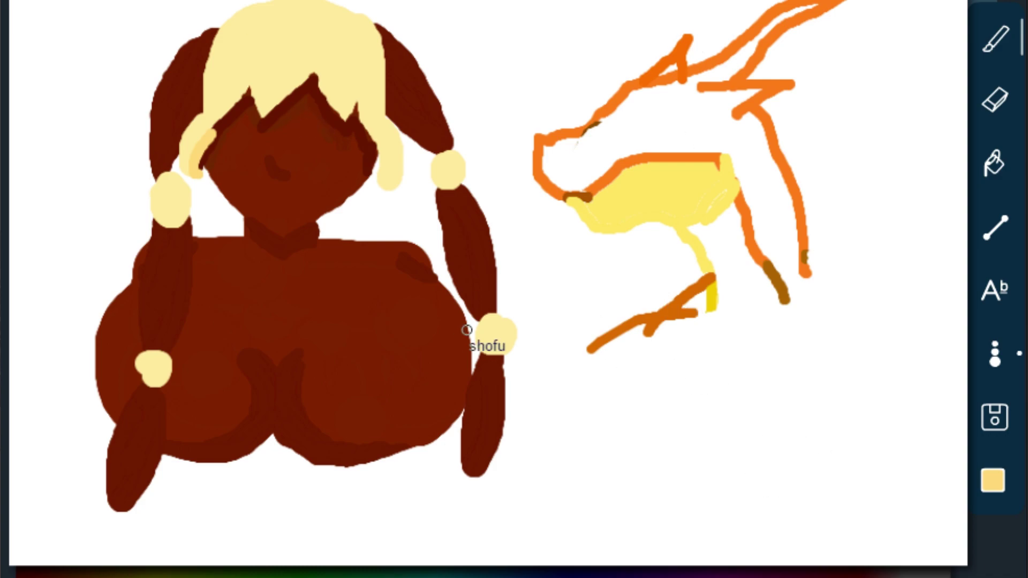
drag(317, 68, 343, 115)
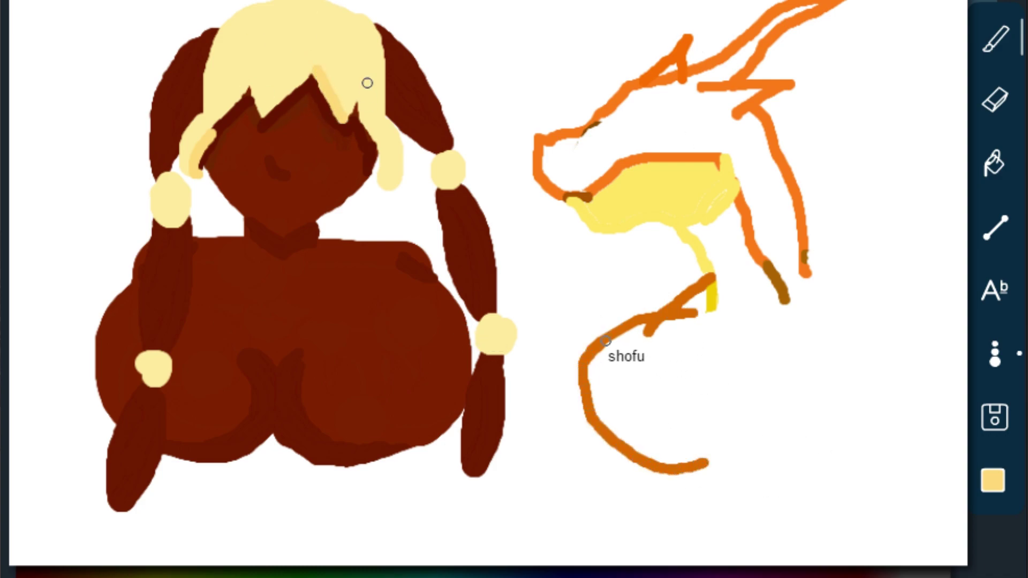
drag(366, 81, 369, 131)
drag(248, 75, 212, 134)
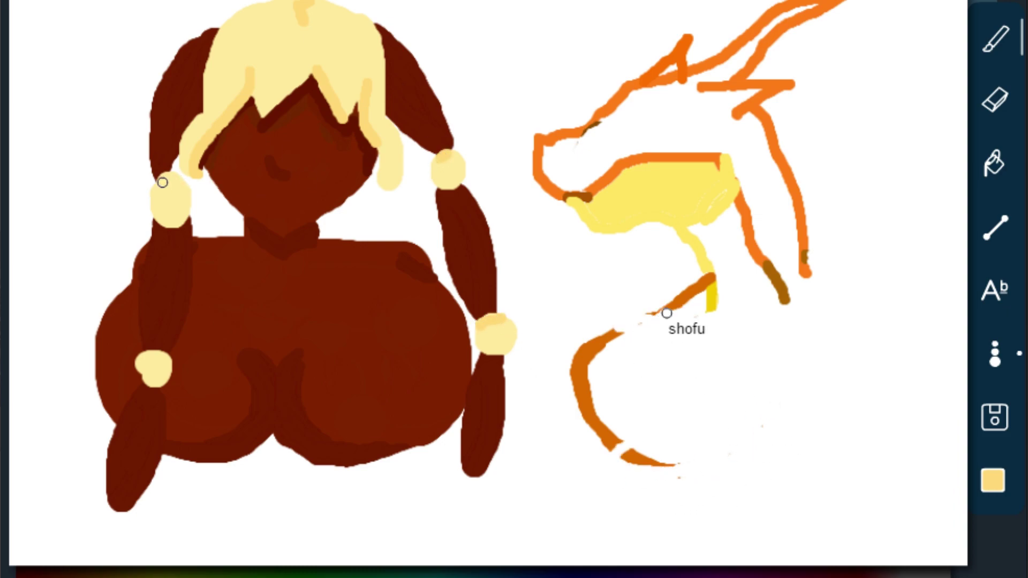
drag(163, 185, 188, 188)
drag(161, 368, 151, 388)
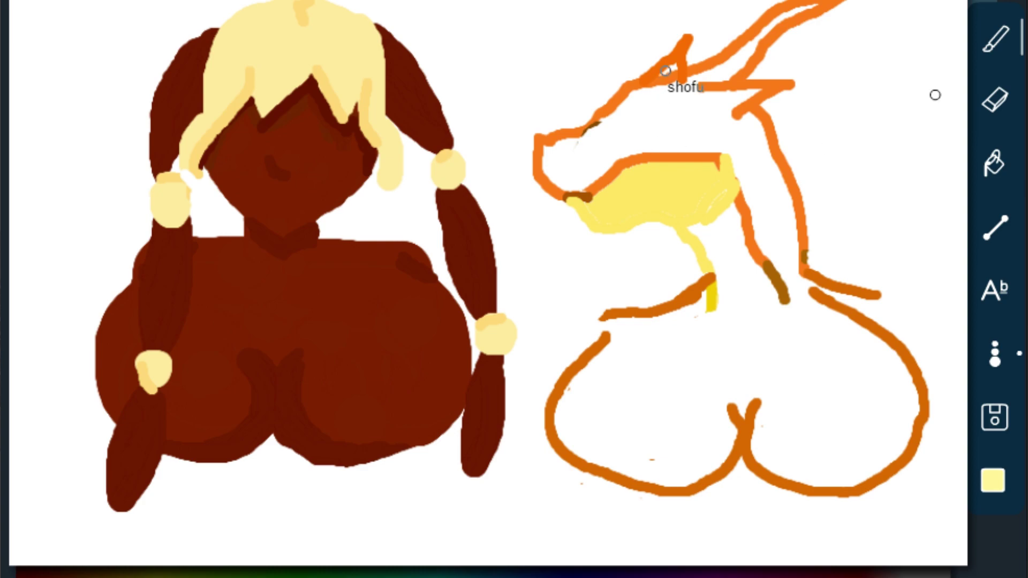
Draw a wavy mouth and two small nostrils on the brown face in near-black with a fine brush.
click(946, 570)
click(863, 571)
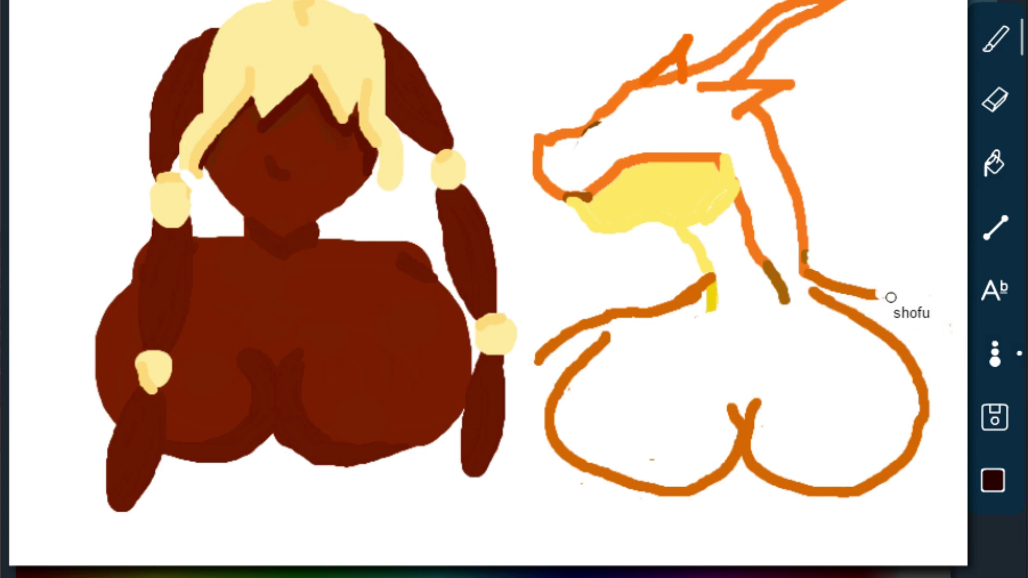
click(995, 354)
click(1005, 399)
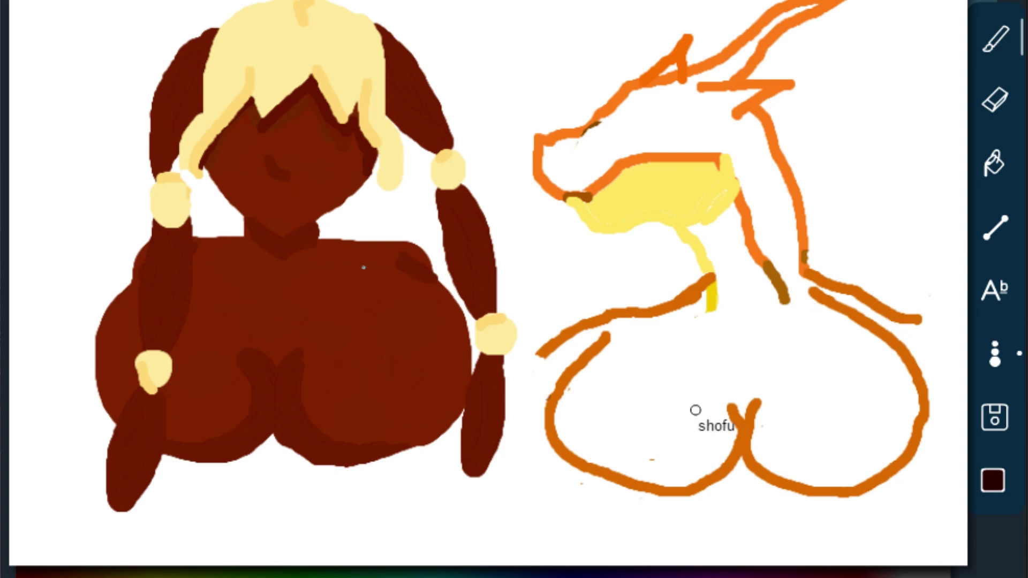
drag(255, 204, 274, 209)
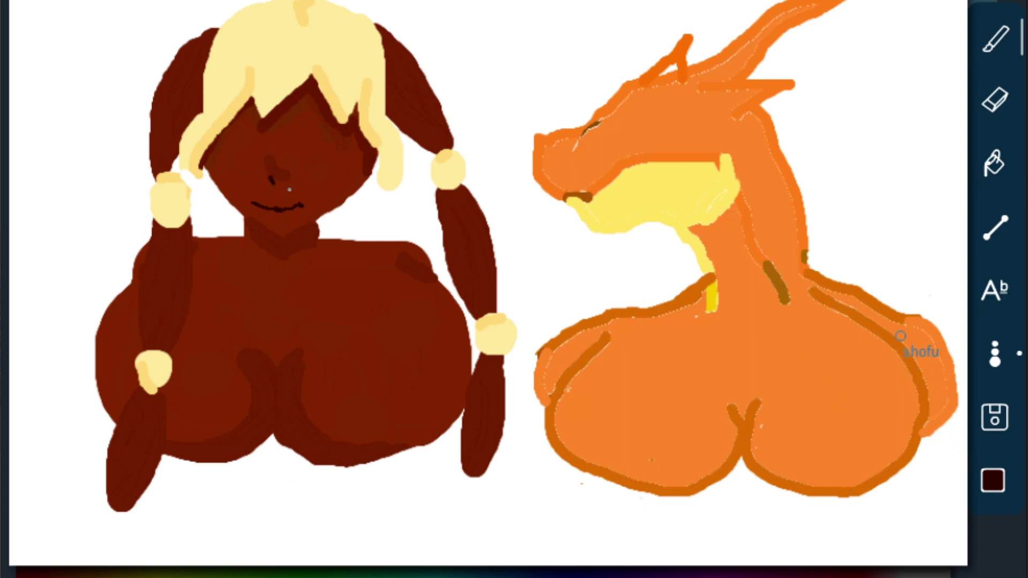
drag(283, 180, 292, 185)
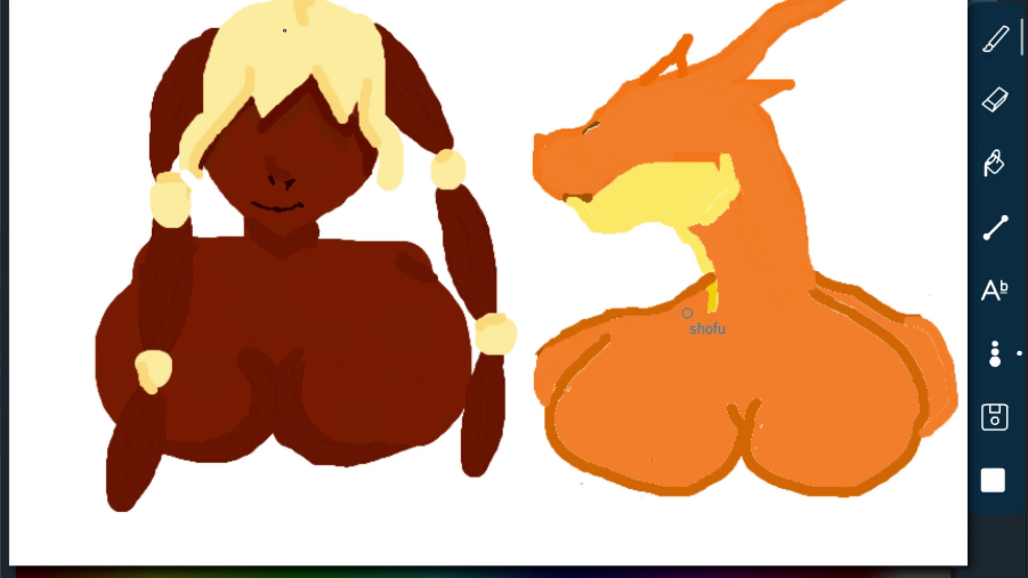
Paint two white eyes on the brown face and cover the stray white stroke beside them in reddish brown.
click(995, 353)
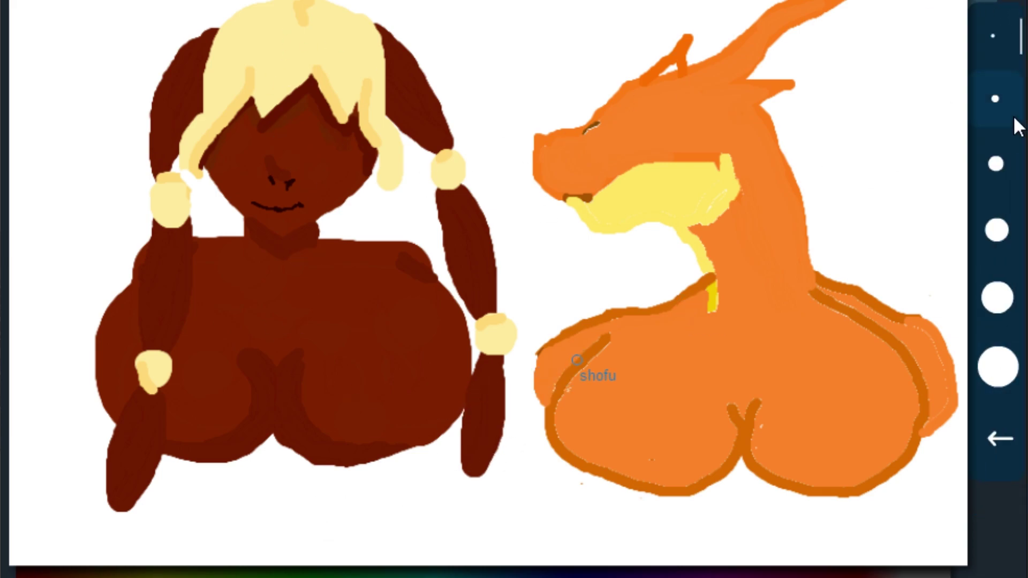
click(995, 437)
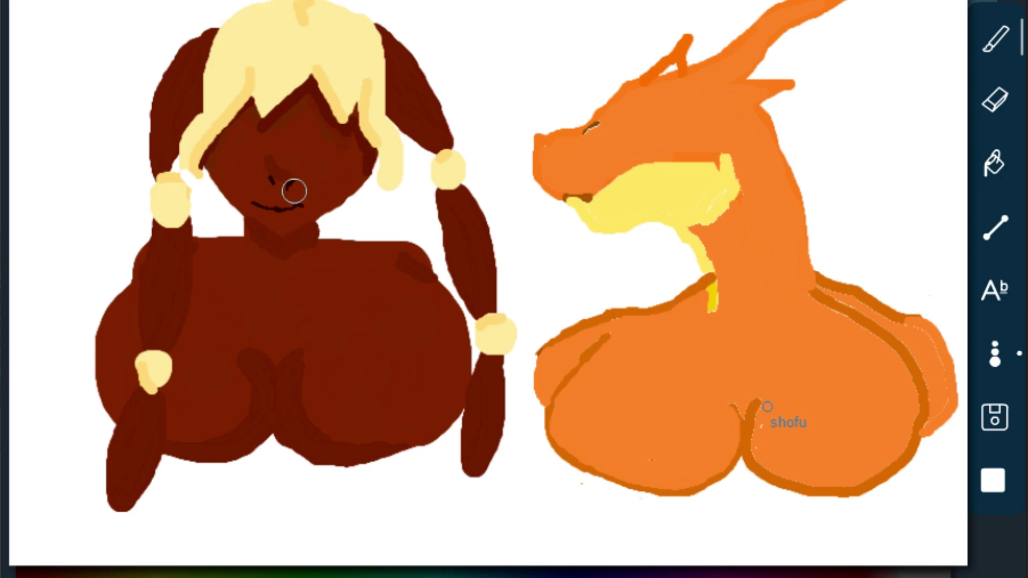
click(994, 353)
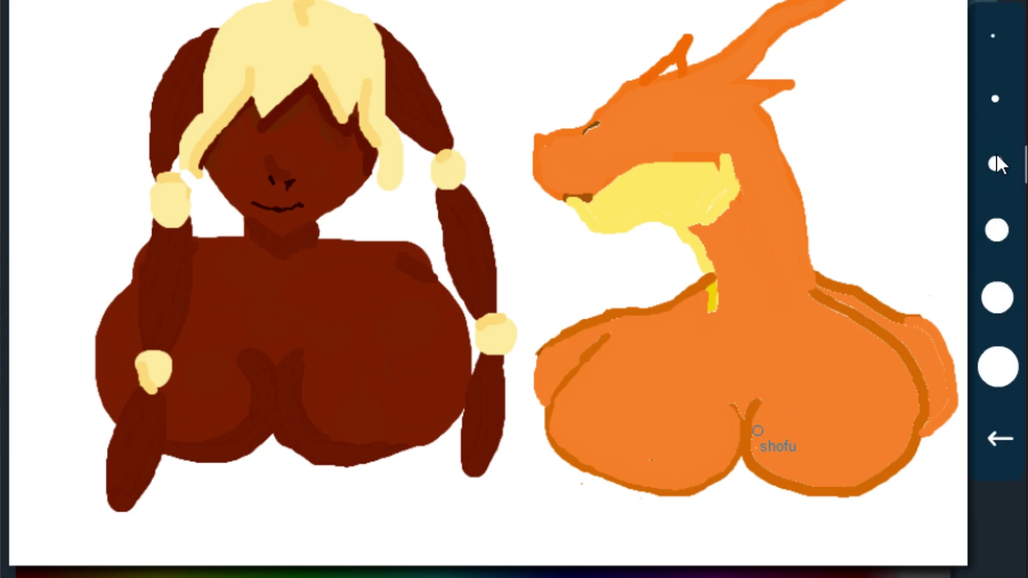
click(1005, 440)
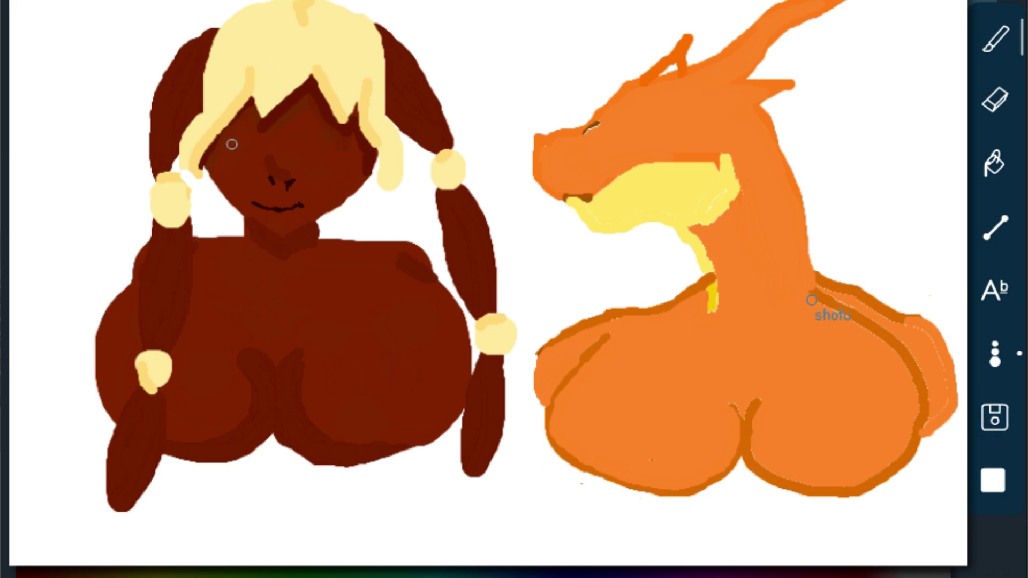
mouse_move(230, 137)
mouse_down()
mouse_move(252, 154)
mouse_move(228, 138)
mouse_move(238, 147)
mouse_up()
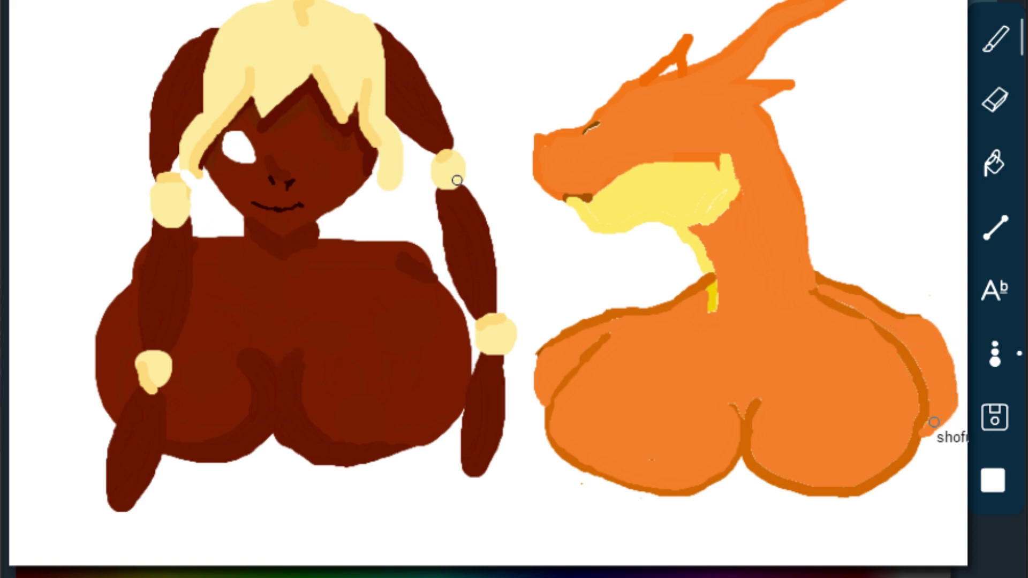
mouse_move(309, 154)
mouse_down()
mouse_move(343, 131)
mouse_move(314, 155)
mouse_move(328, 144)
mouse_up()
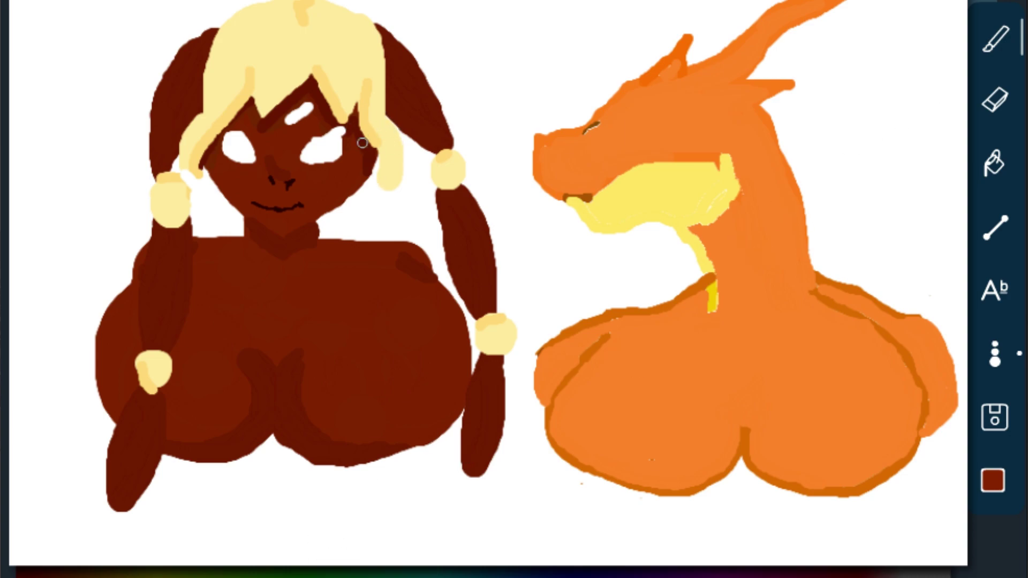
mouse_move(310, 106)
mouse_down()
mouse_move(290, 120)
mouse_move(342, 100)
mouse_move(288, 121)
mouse_move(321, 105)
mouse_move(316, 115)
mouse_move(305, 103)
mouse_move(270, 134)
mouse_move(303, 128)
mouse_up()
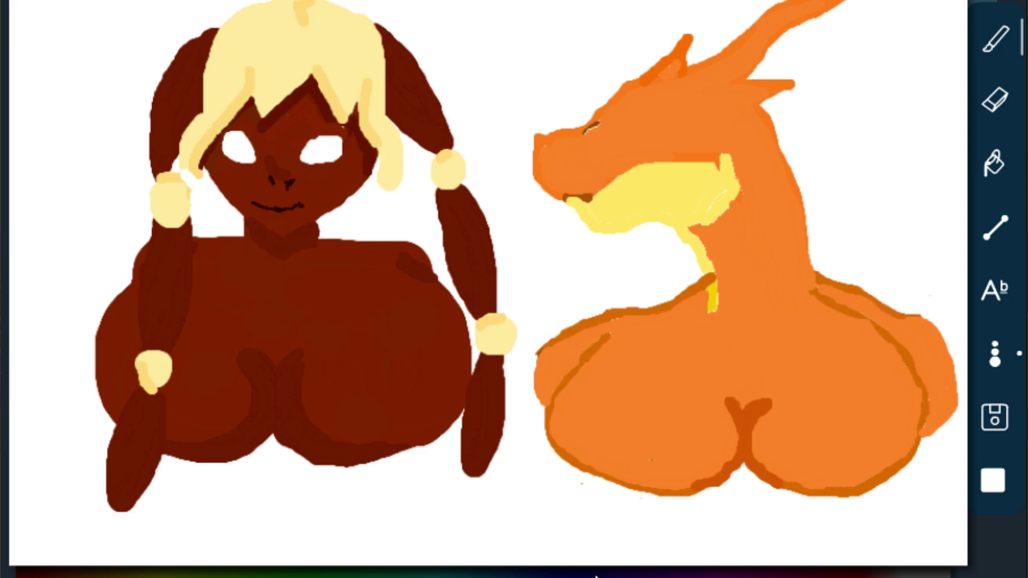
Shade one side of each white eye in light grey.
click(103, 575)
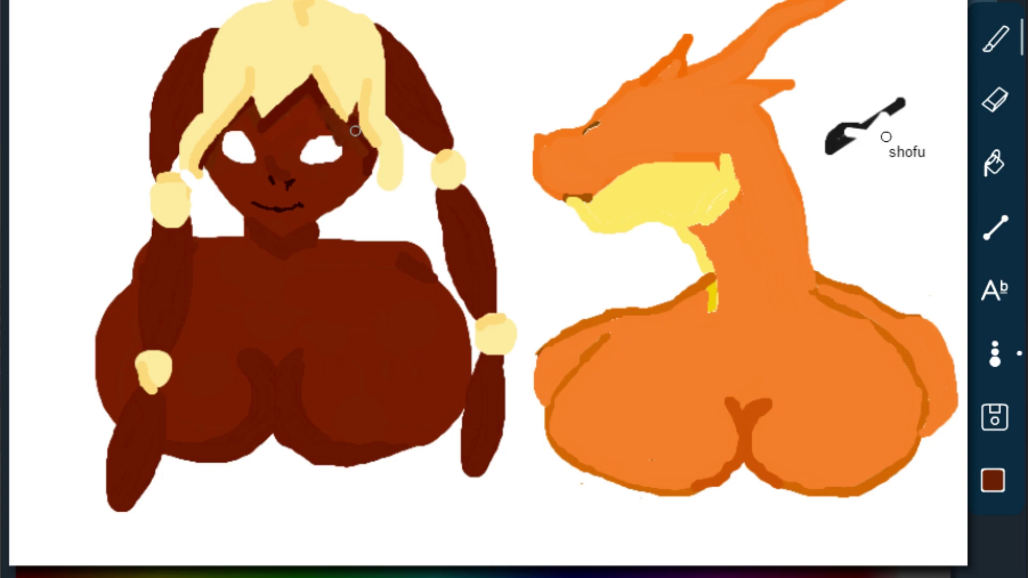
click(337, 142)
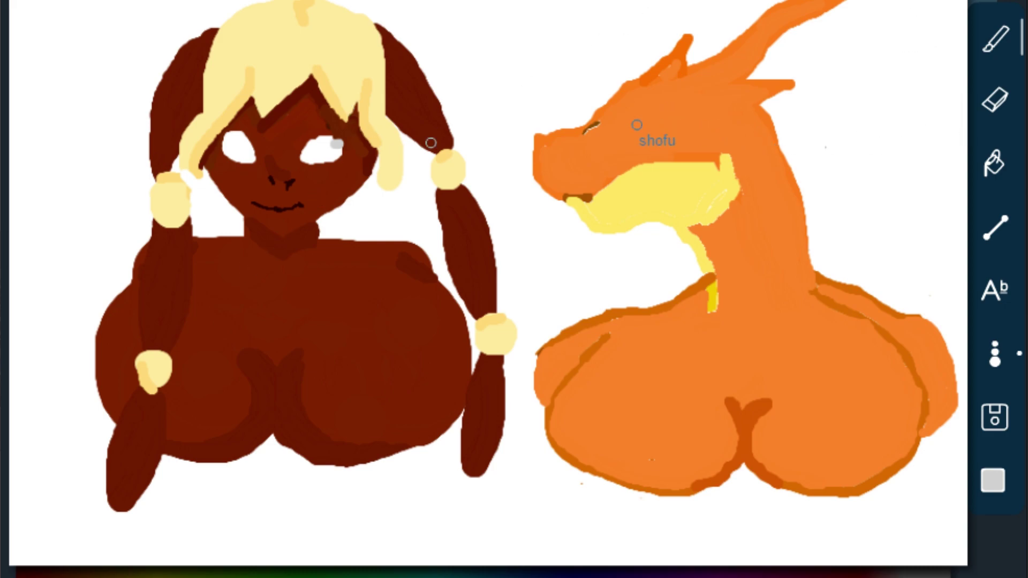
drag(337, 142, 328, 150)
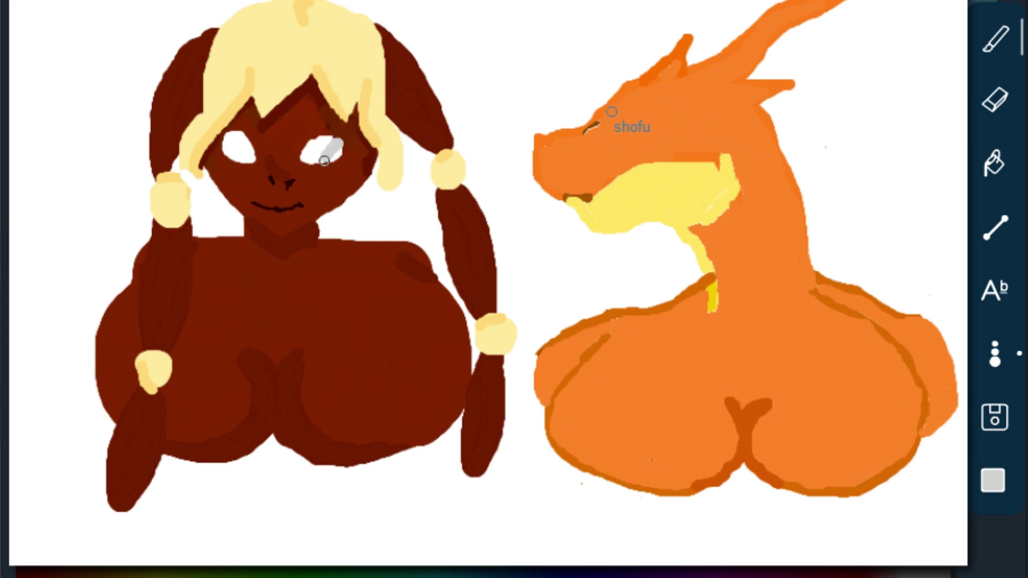
drag(246, 139, 246, 156)
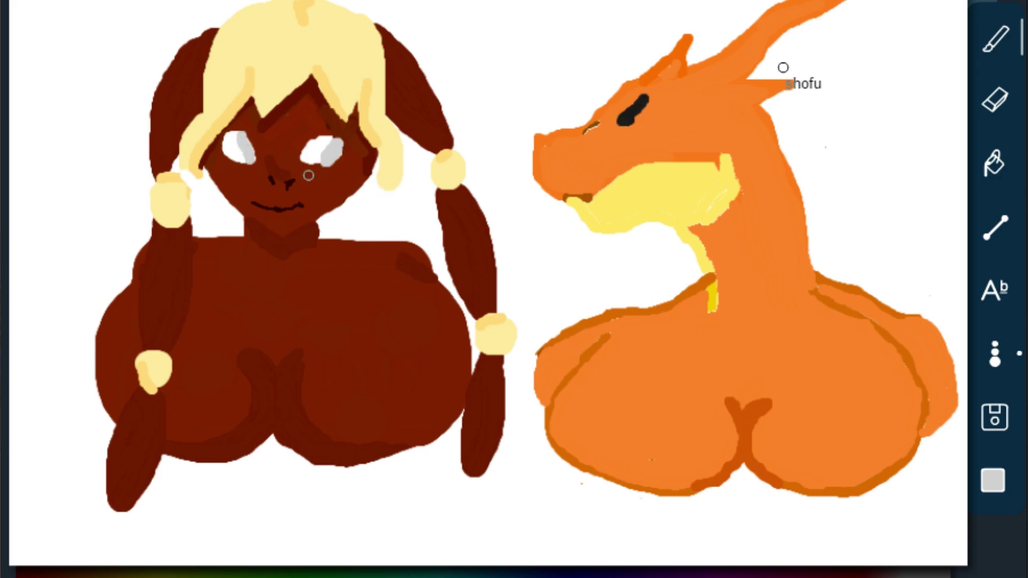
Paint a reddish-brown iris in the middle of each eye.
alt+click(259, 150)
mouse_move(320, 150)
mouse_down()
mouse_move(329, 144)
mouse_move(328, 161)
mouse_up()
drag(239, 148, 241, 142)
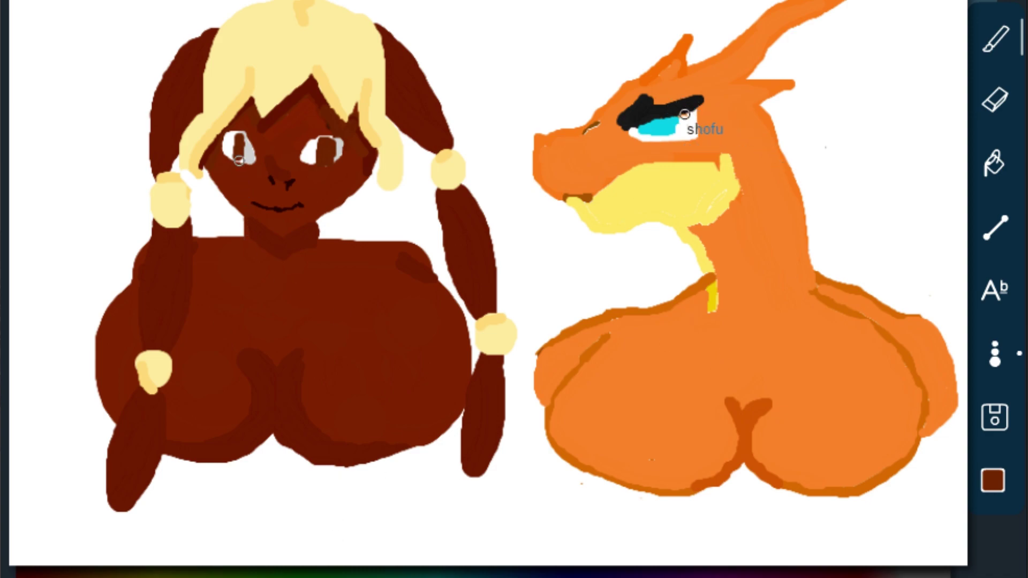
drag(239, 160, 242, 137)
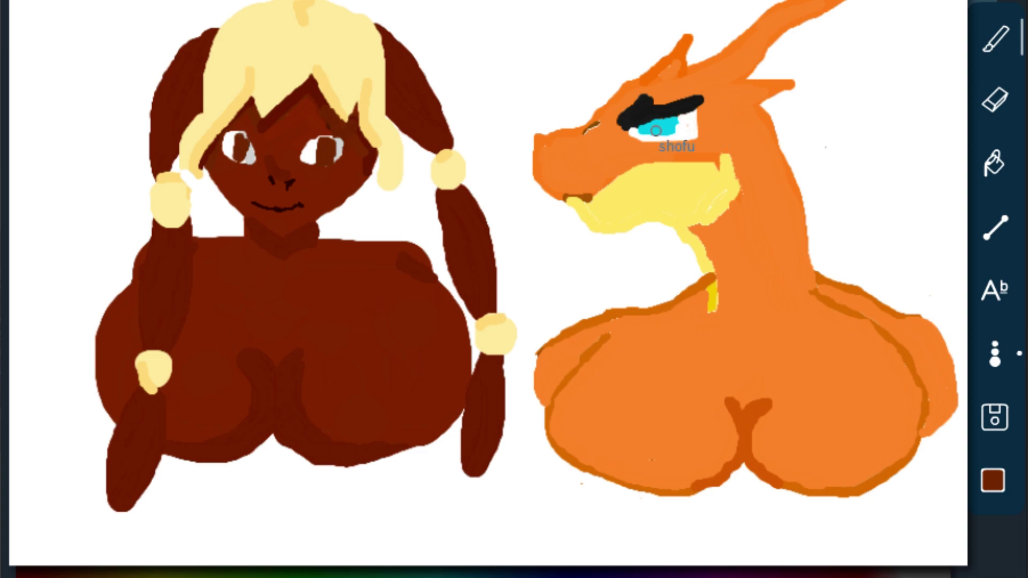
Paint near-black pupils in both irises and thick near-black upper lash lines along both eyes.
click(67, 573)
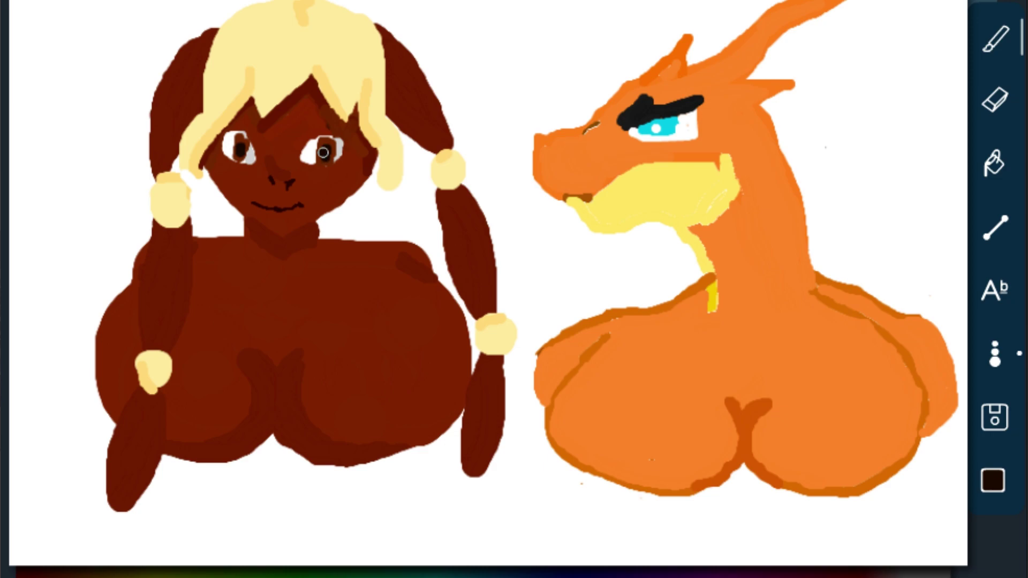
click(994, 354)
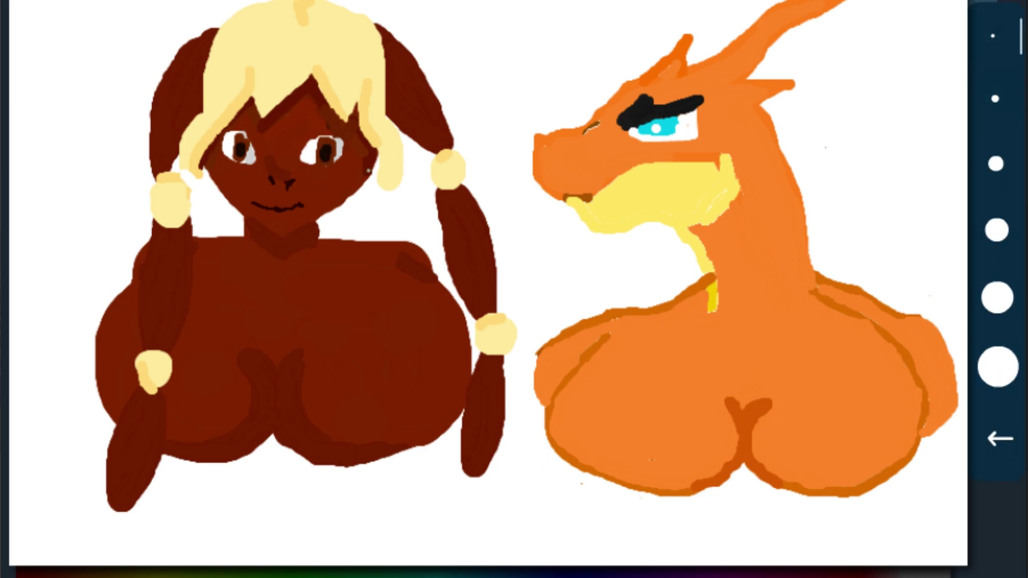
drag(333, 141, 343, 143)
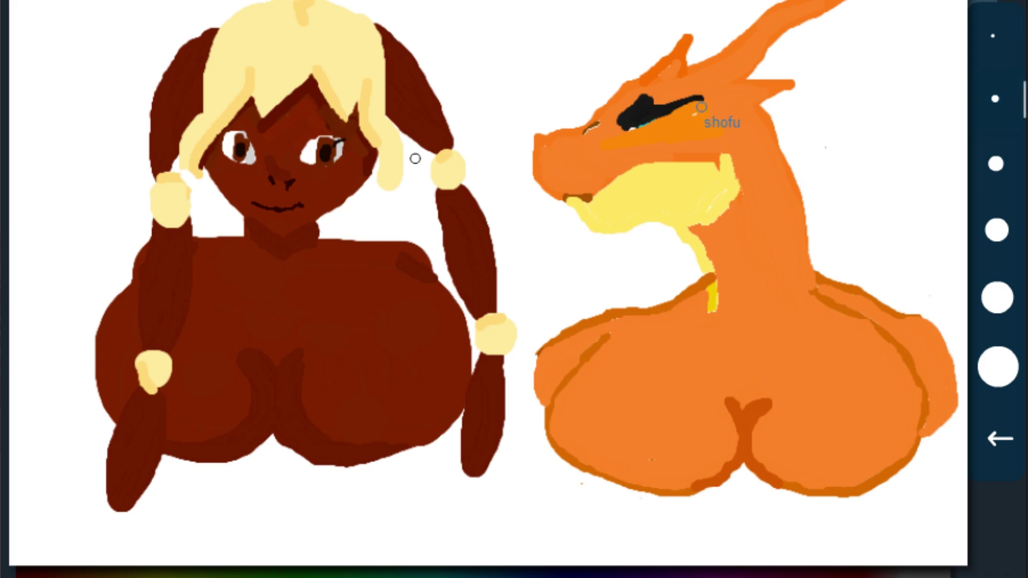
drag(297, 146, 347, 138)
mouse_move(259, 157)
mouse_down()
mouse_move(235, 134)
mouse_move(223, 140)
mouse_up()
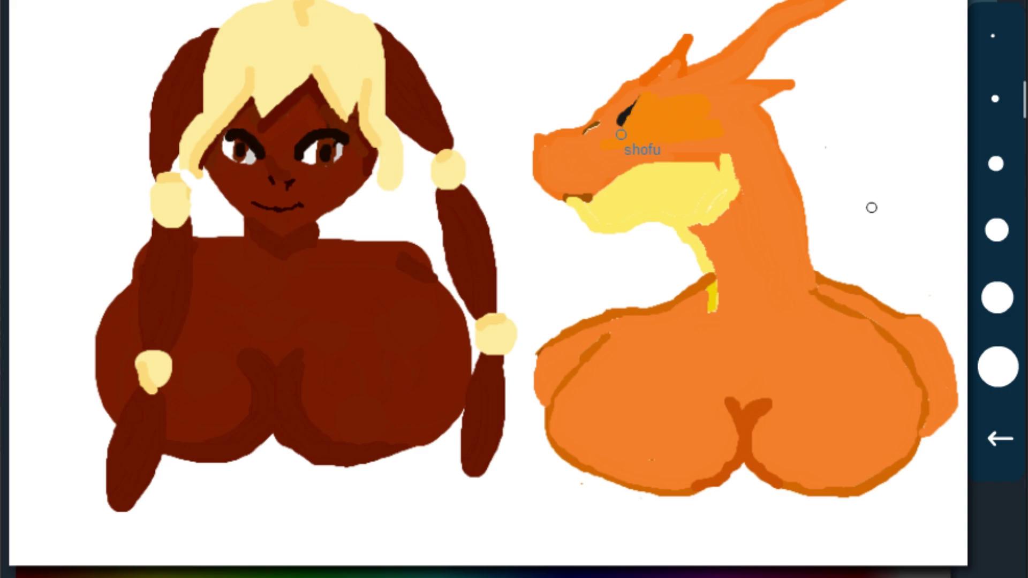
Add fine near-black eyelashes at the outer corners of the eyes and touch up the pupils.
click(987, 48)
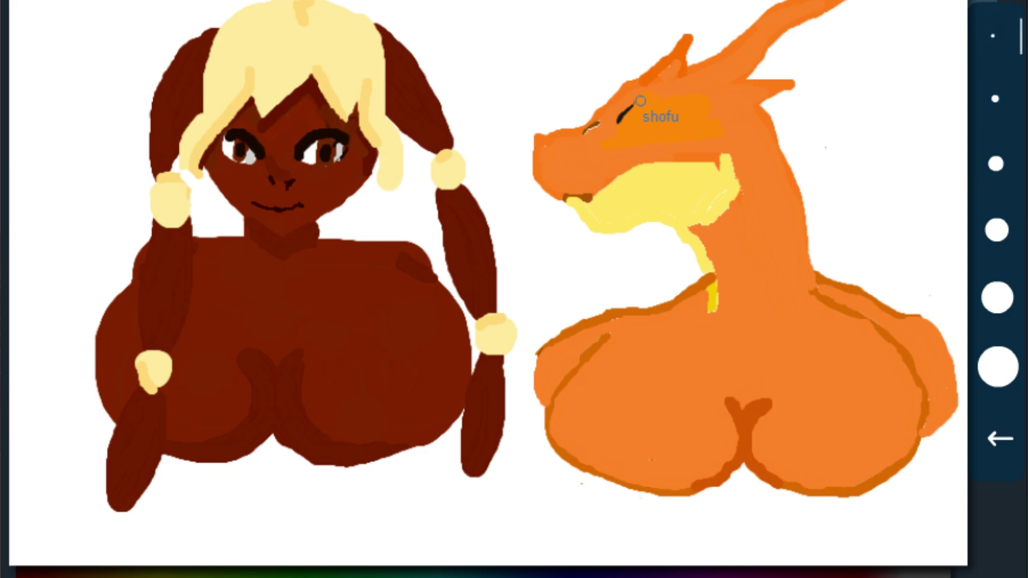
mouse_move(367, 149)
mouse_down()
mouse_move(346, 151)
mouse_move(352, 139)
mouse_up()
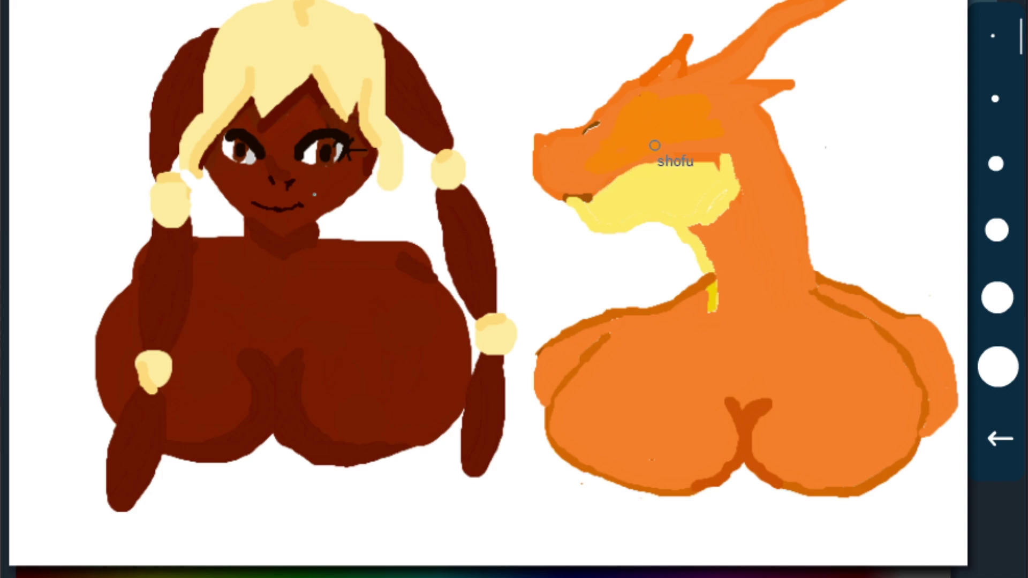
click(995, 98)
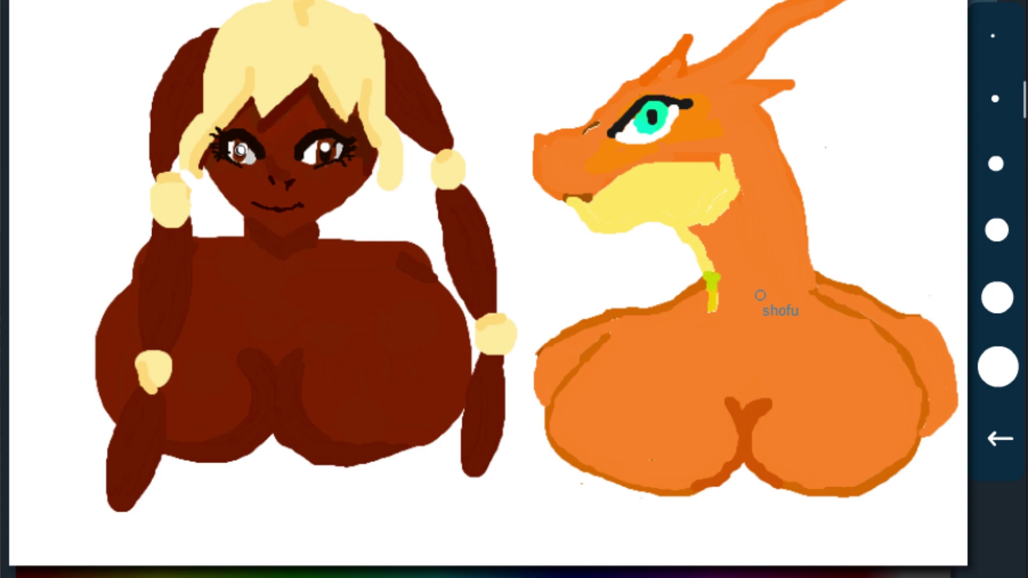
drag(325, 156, 336, 143)
click(1001, 438)
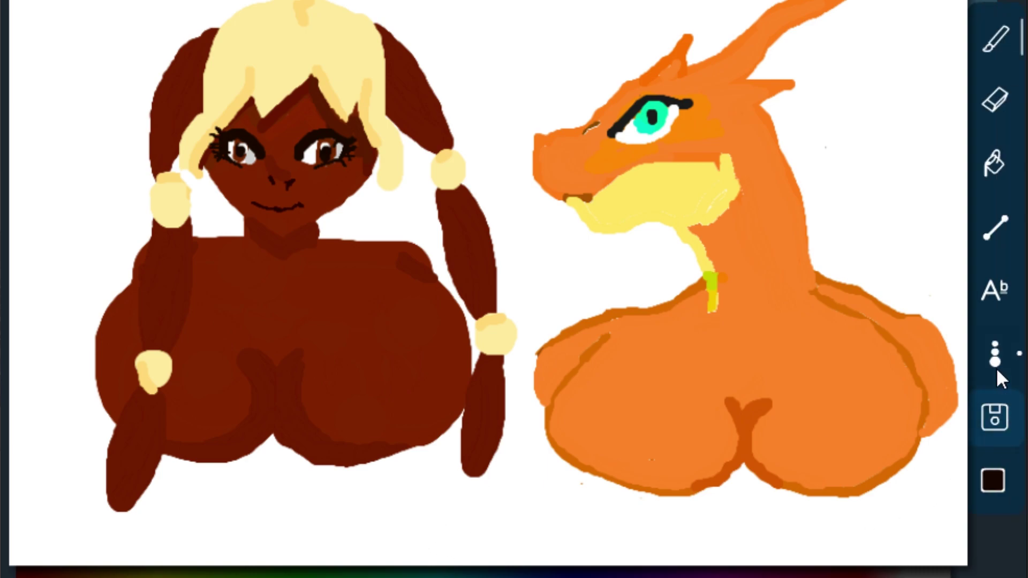
click(999, 285)
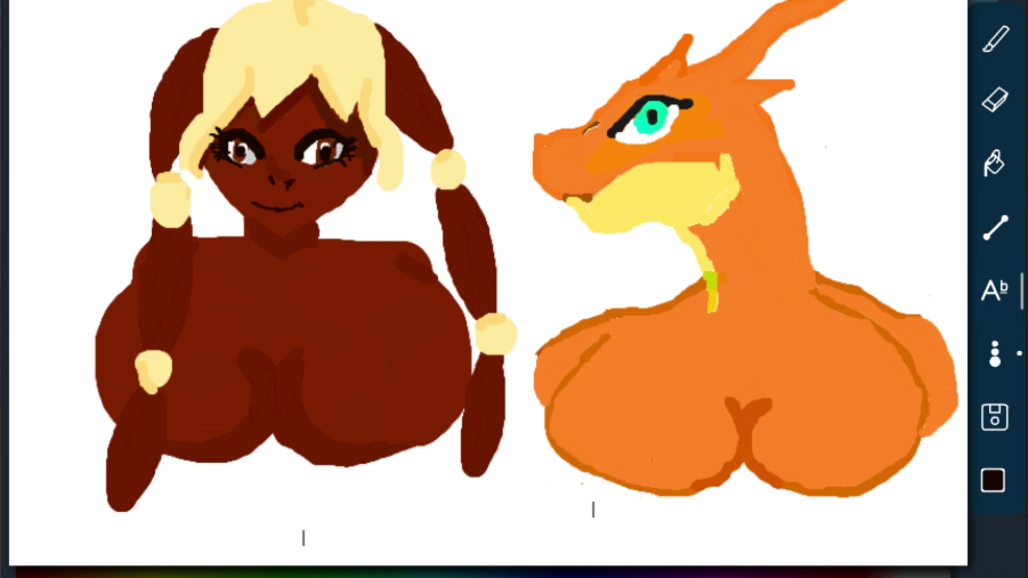
click(517, 483)
text(f)
click(995, 354)
click(998, 367)
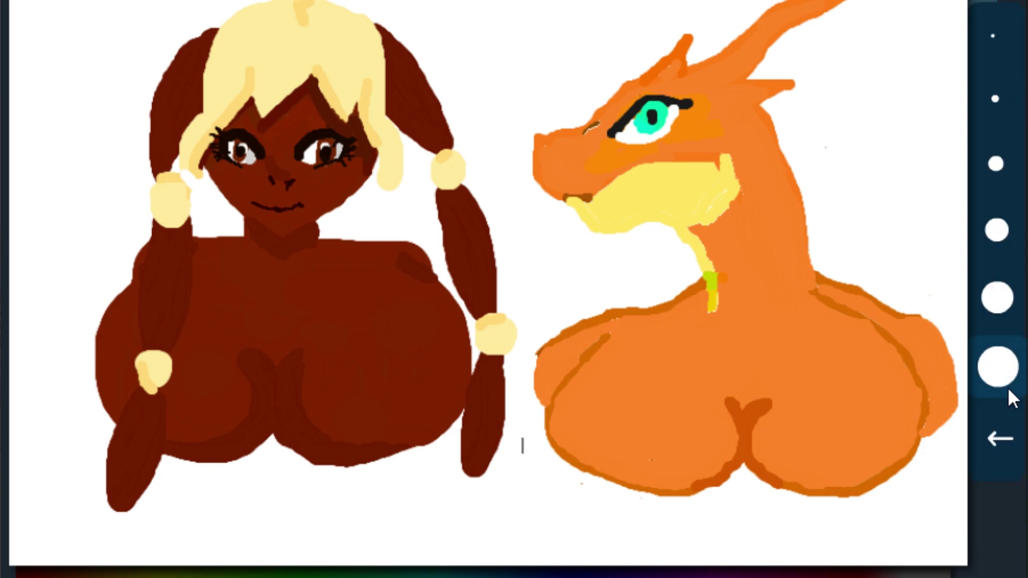
click(1002, 439)
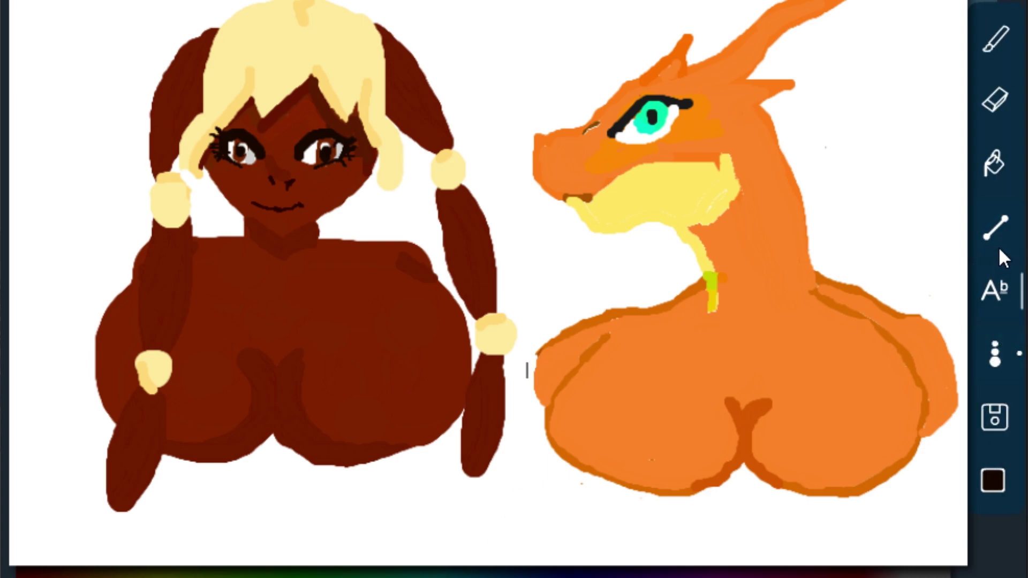
click(1017, 357)
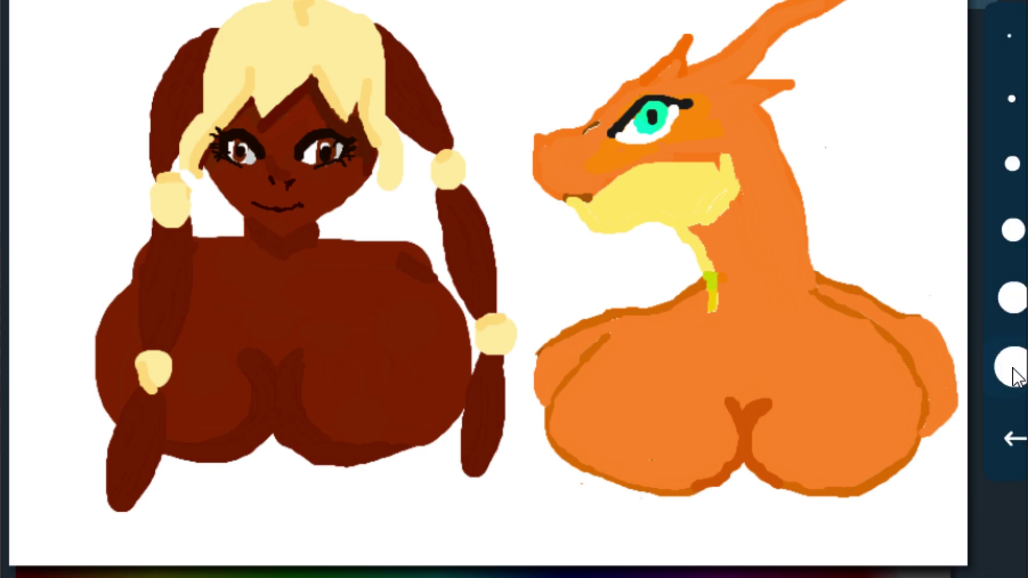
click(1003, 436)
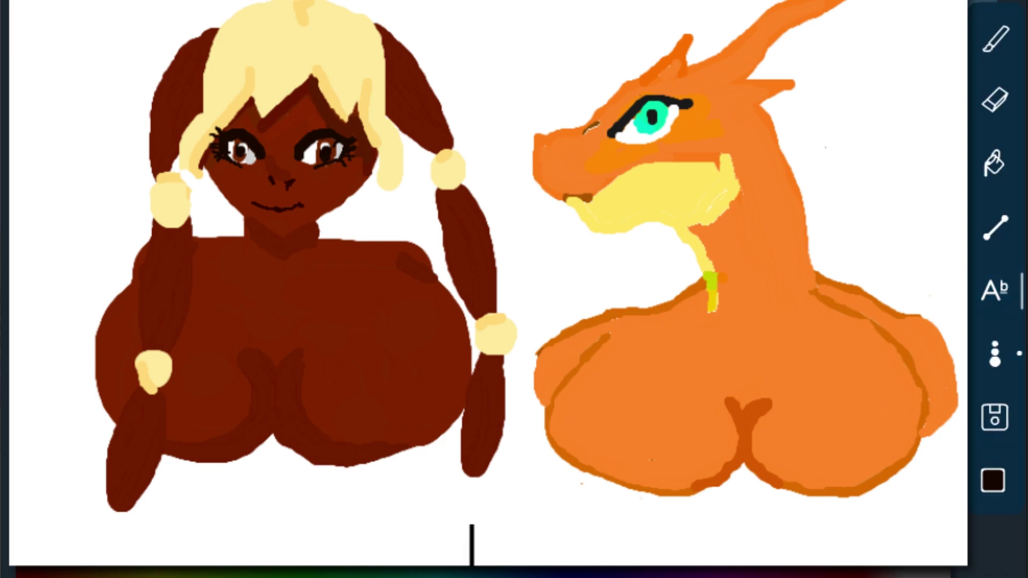
click(696, 520)
text(A)
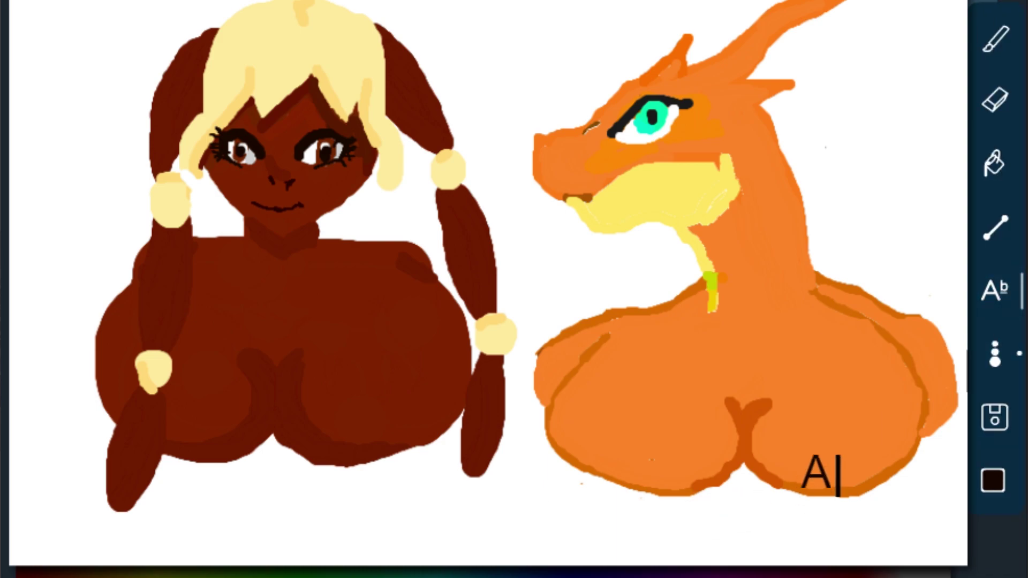
mouse_move(204, 380)
mouse_down()
mouse_move(203, 399)
mouse_move(202, 379)
mouse_move(252, 459)
mouse_up()
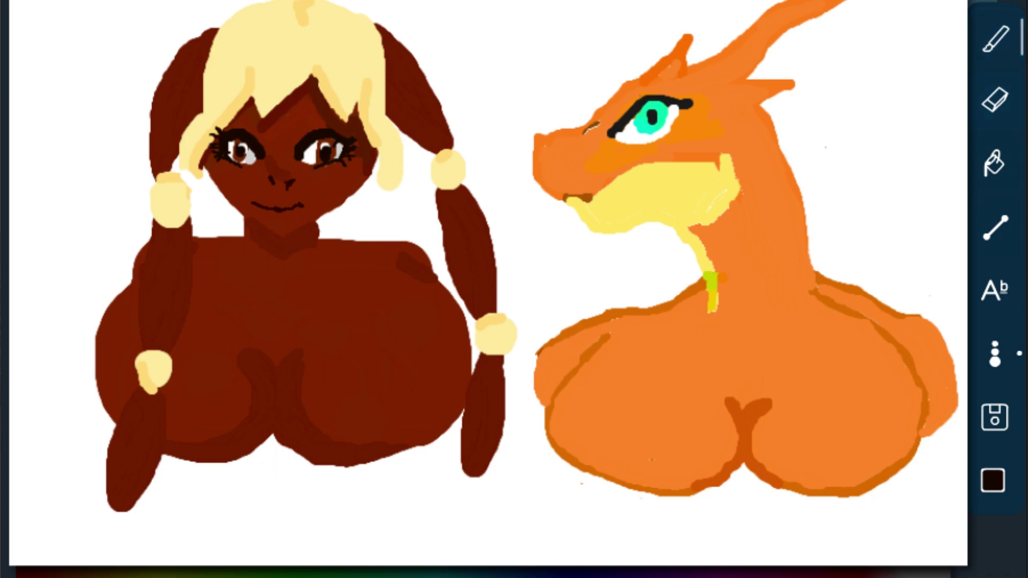
Hand-letter a white "A" and "NI" across the chest of the brown bust with a small brush.
click(998, 373)
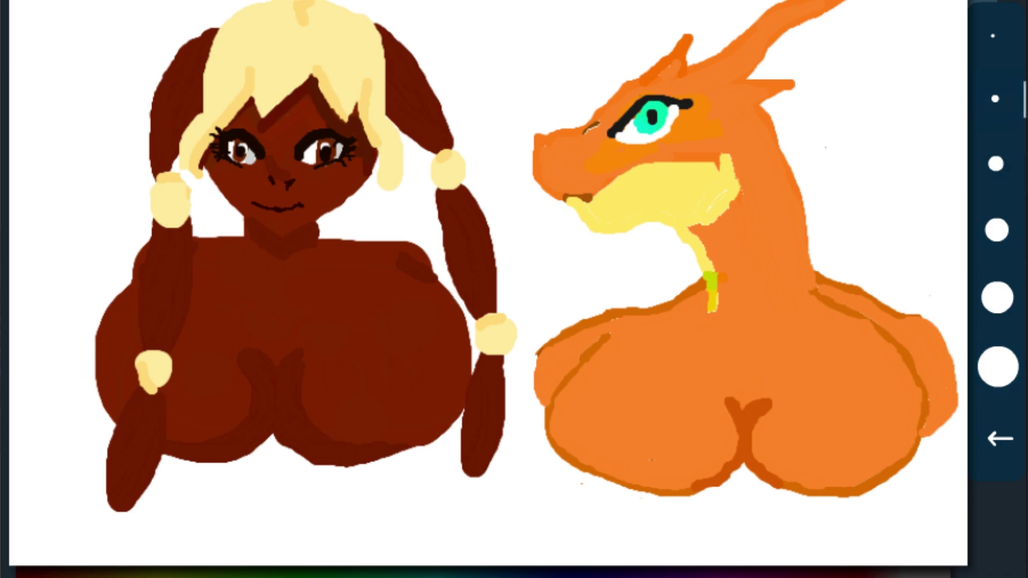
click(1007, 439)
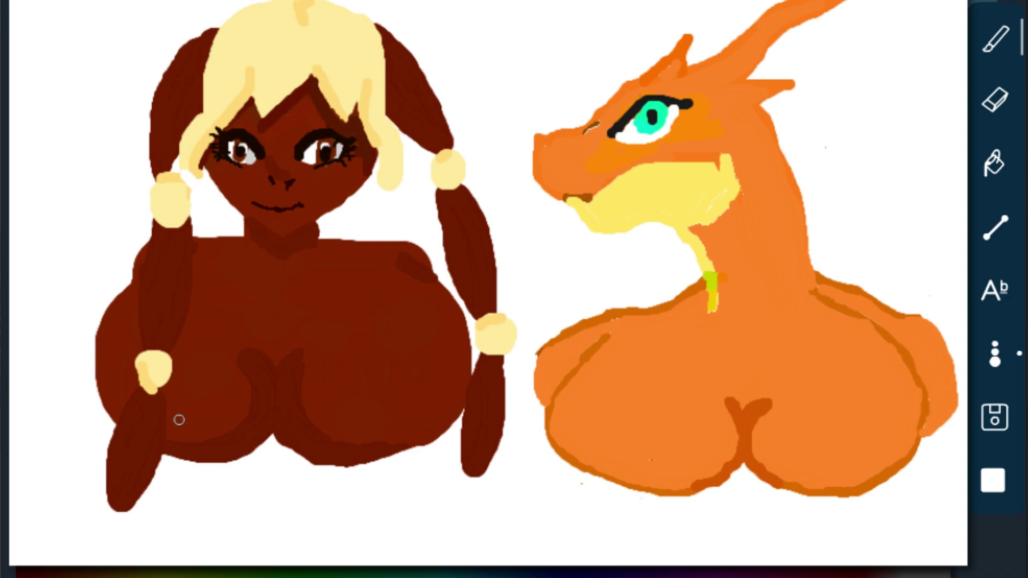
mouse_move(178, 420)
mouse_down()
mouse_move(193, 326)
mouse_move(213, 344)
mouse_move(234, 414)
mouse_up()
drag(181, 389, 228, 385)
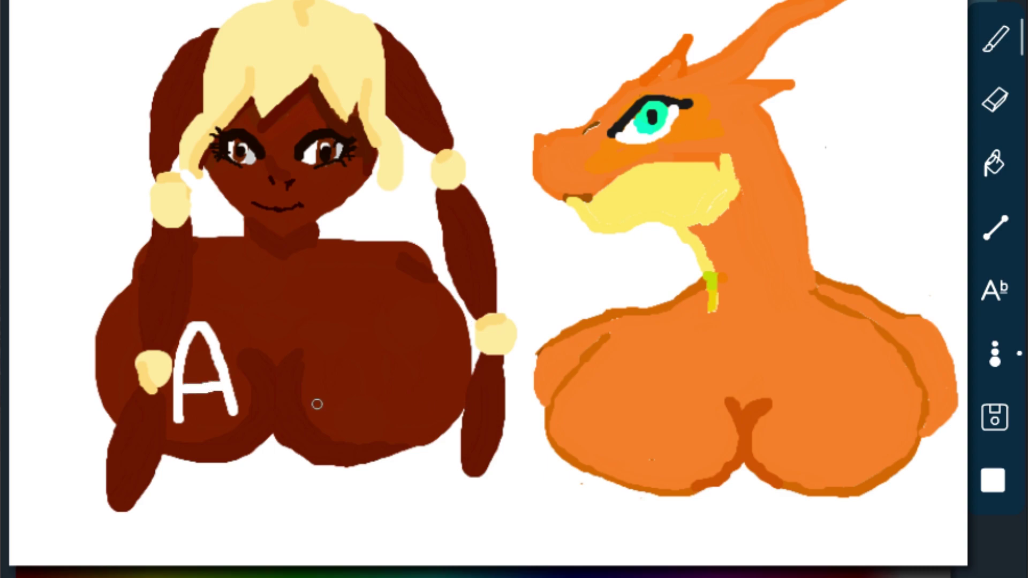
mouse_move(332, 419)
mouse_down()
mouse_move(345, 329)
mouse_move(377, 409)
mouse_move(395, 328)
mouse_up()
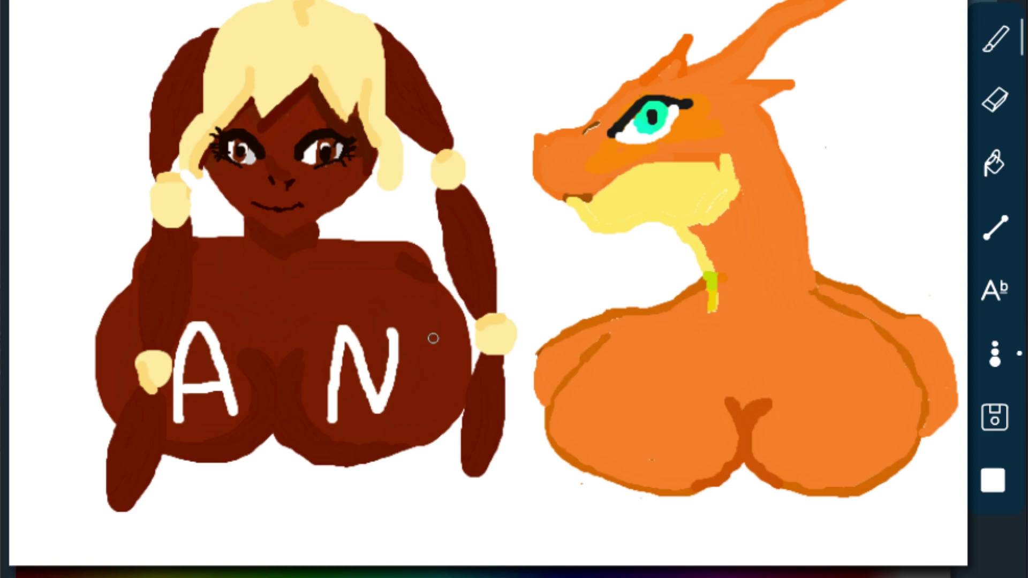
drag(430, 329, 427, 418)
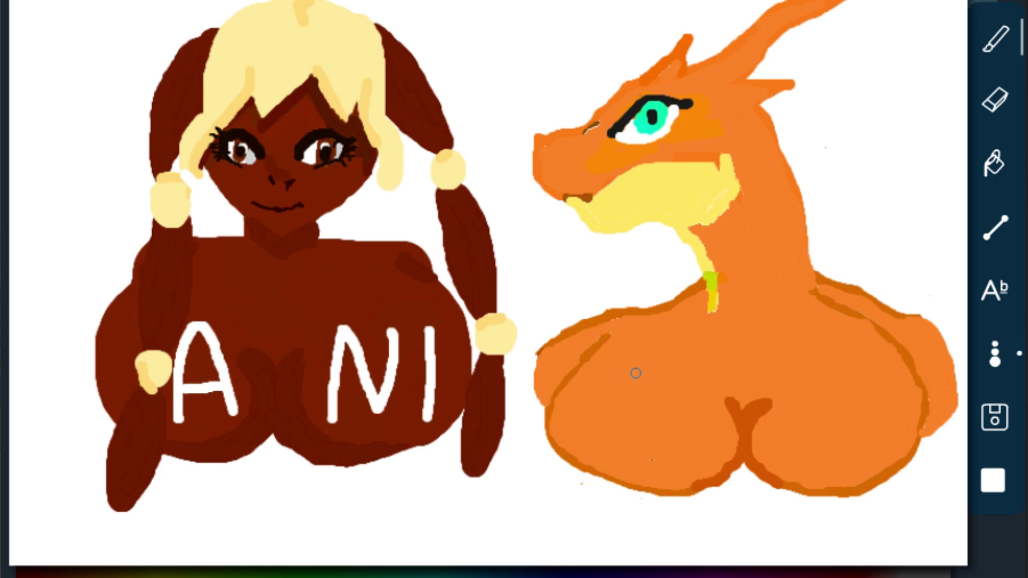
Hand-letter a white "M" and "E" across the chest of the orange dragon bust.
drag(589, 383, 578, 455)
mouse_move(588, 373)
mouse_down()
mouse_move(606, 415)
mouse_move(649, 375)
mouse_move(680, 457)
mouse_up()
mouse_move(803, 388)
mouse_down()
mouse_move(813, 431)
mouse_move(850, 457)
mouse_move(888, 438)
mouse_up()
mouse_move(815, 421)
mouse_down()
mouse_move(851, 408)
mouse_move(833, 374)
mouse_move(864, 362)
mouse_up()
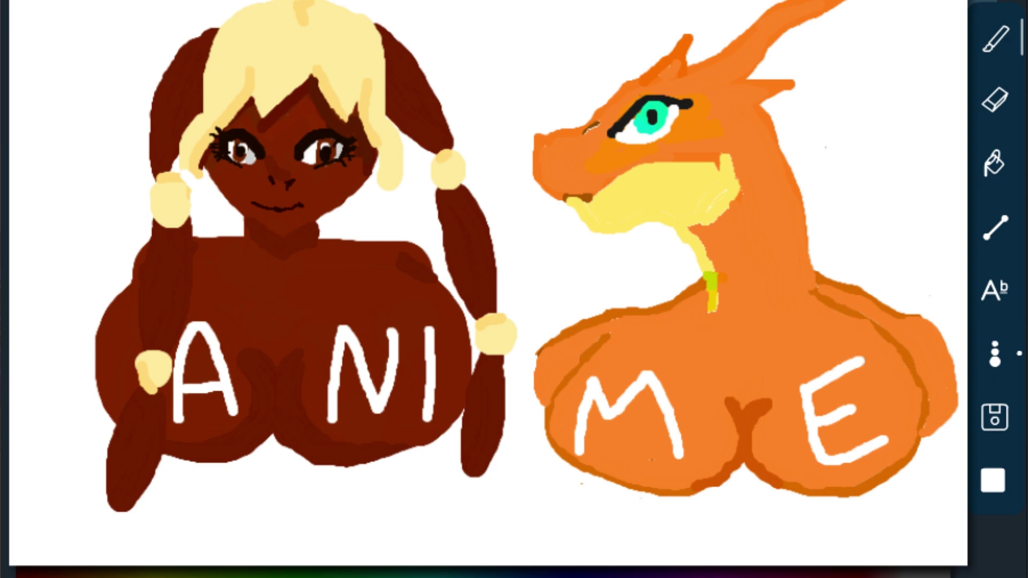